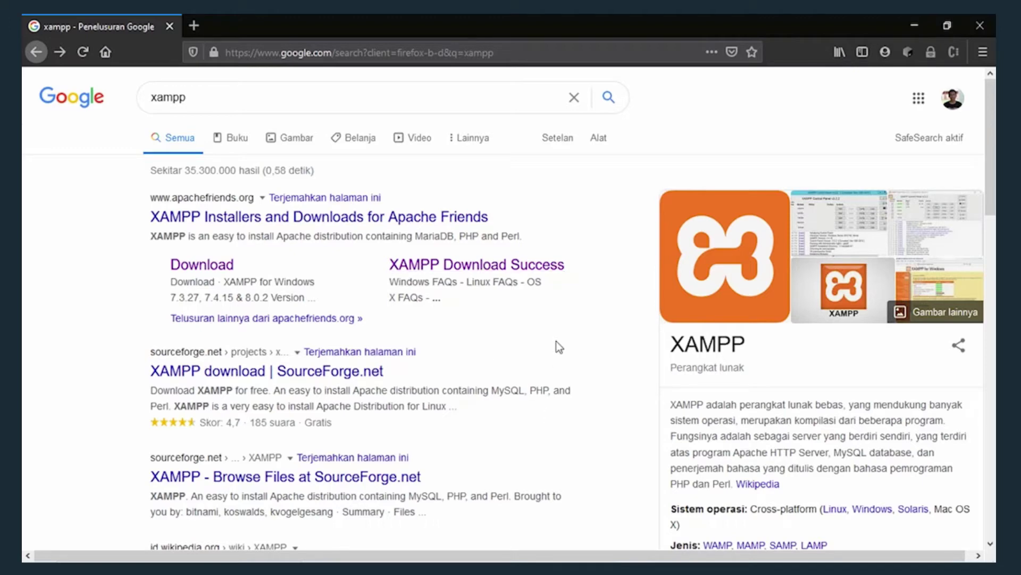
# Open the XAMPP download page on apachefriends.org from the search results and look over the Windows, Linux and OS X sections.
pyautogui.click(194, 269)
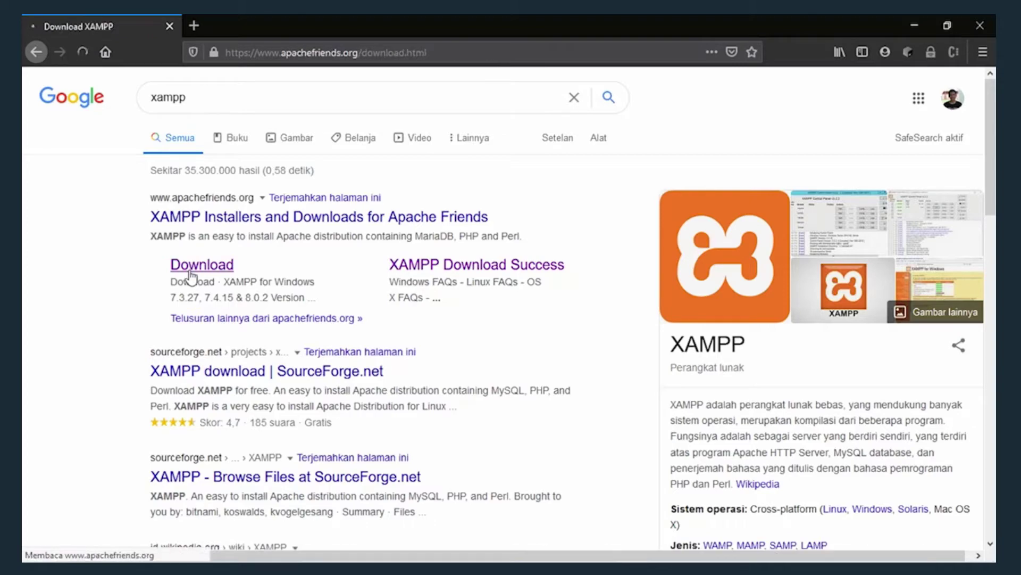
pyautogui.scroll(-10, 664, 272)
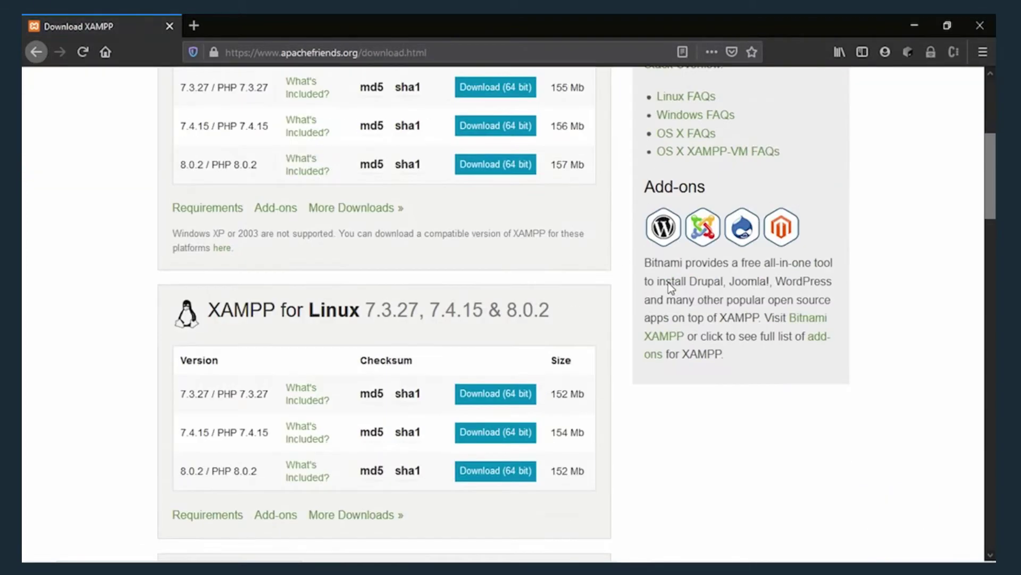
pyautogui.scroll(4, 668, 286)
pyautogui.scroll(-8, 668, 286)
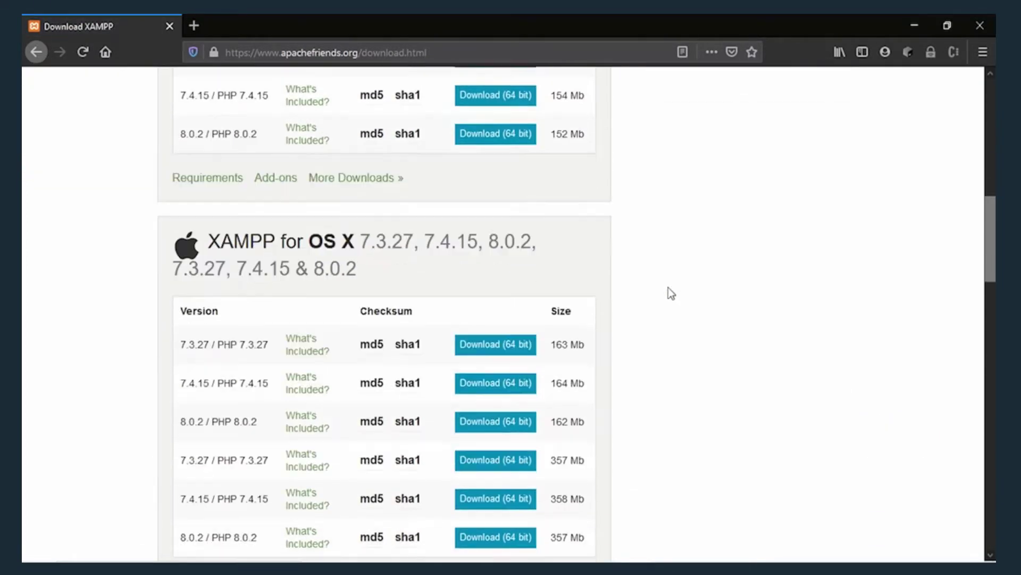
pyautogui.scroll(14, 668, 288)
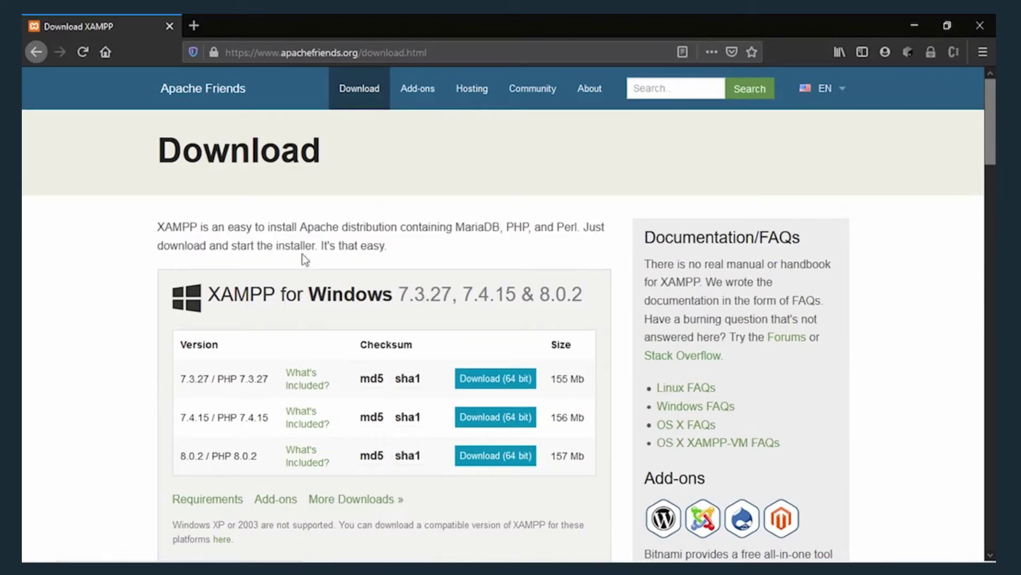
# Read the introductory XAMPP description on the download page and check the site's apachefriends.org address.
pyautogui.moveTo(175, 226); pyautogui.dragTo(330, 234)
pyautogui.click(387, 221)
pyautogui.scroll(-6, 372, 253)
pyautogui.scroll(-2, 585, 296)
pyautogui.scroll(8, 480, 292)
pyautogui.click(585, 232)
pyautogui.click(324, 52)
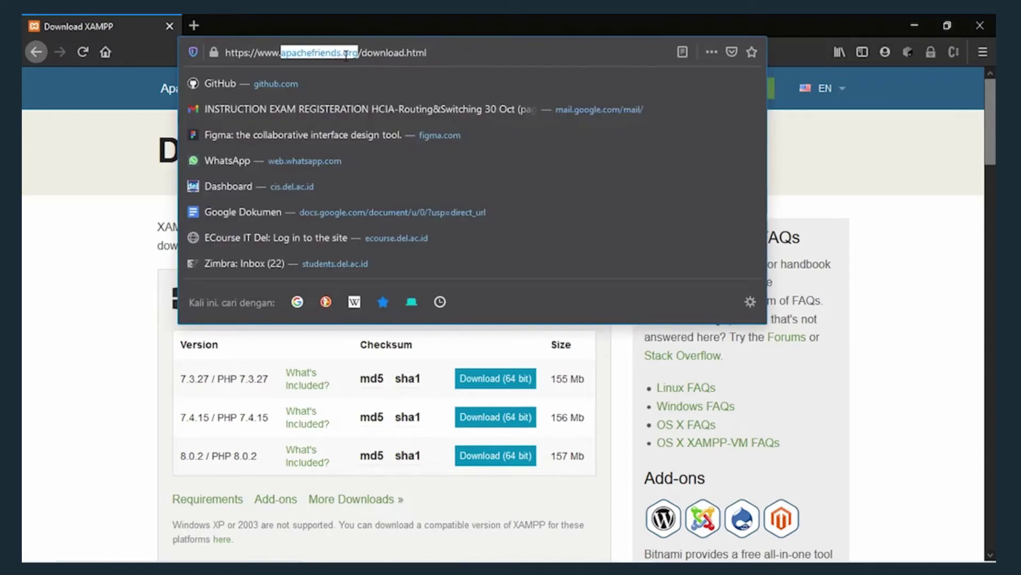
pyautogui.click(941, 183)
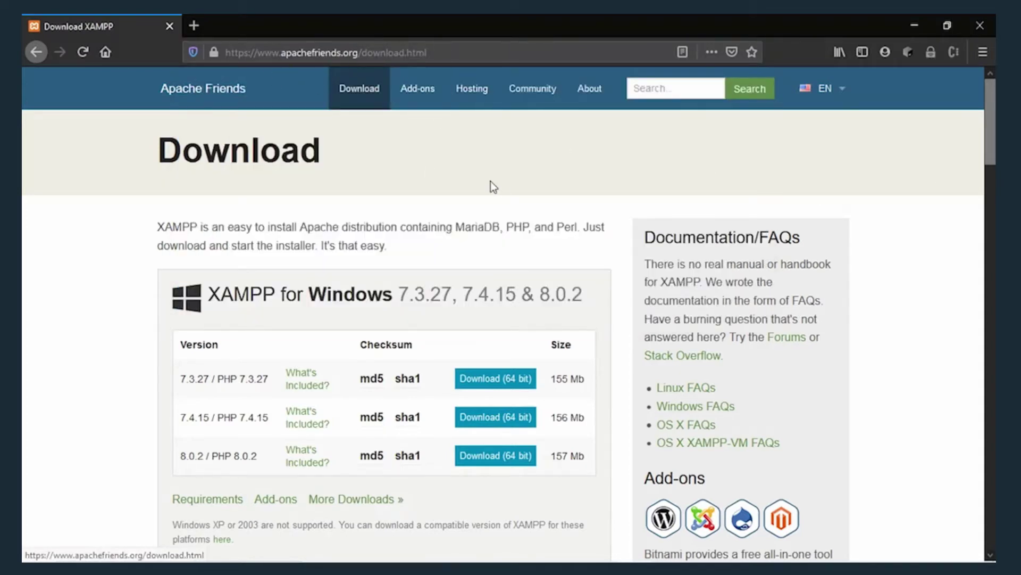
# Examine the PHP version bundled with each XAMPP for Windows release: 7.3.27, 7.4.15 and 8.0.2.
pyautogui.scroll(-2, 499, 183)
pyautogui.scroll(-3, 208, 250)
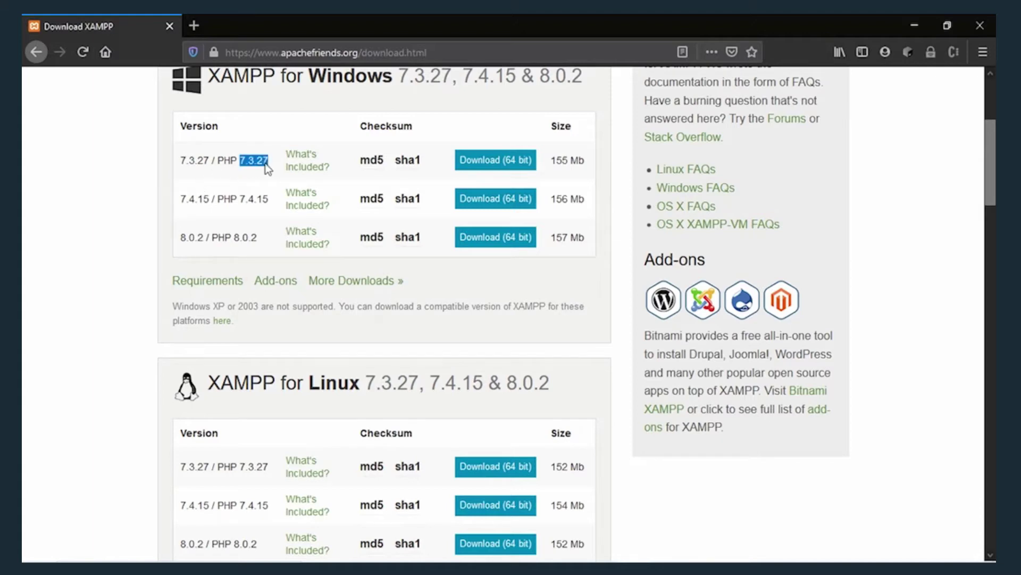
pyautogui.click(223, 208)
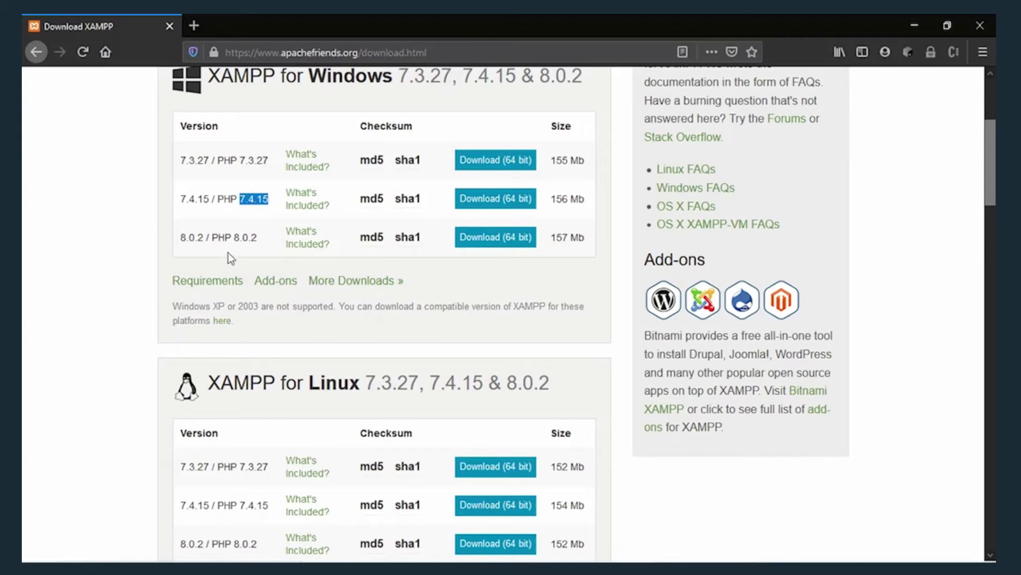
pyautogui.moveTo(232, 238); pyautogui.dragTo(241, 239)
pyautogui.moveTo(212, 237); pyautogui.dragTo(236, 239)
pyautogui.click(238, 243)
# Open the folder containing the downloaded XAMPP installer from the browser's download list.
pyautogui.click(839, 52)
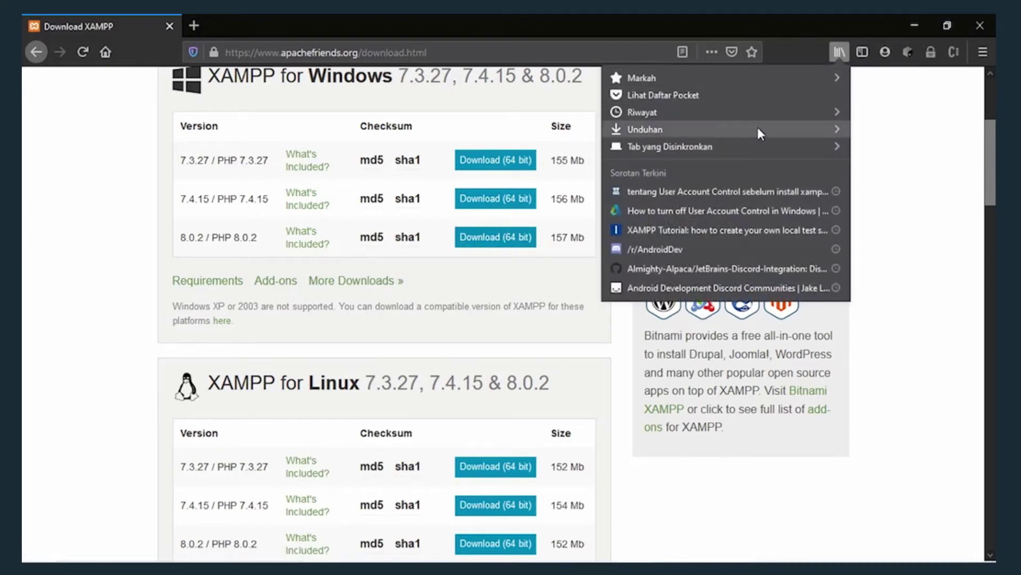
pyautogui.click(759, 130)
pyautogui.click(824, 171)
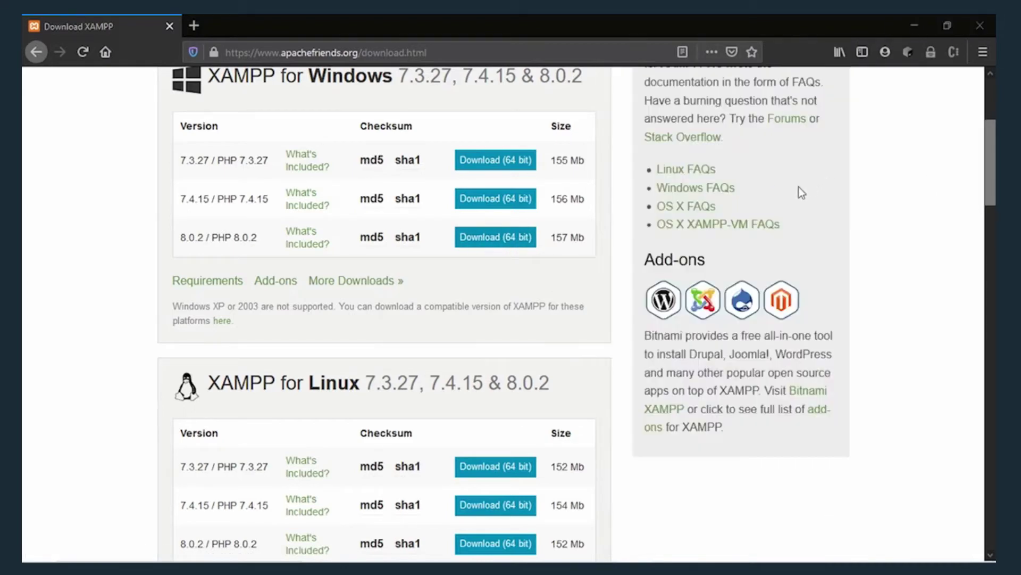
pyautogui.click(905, 18)
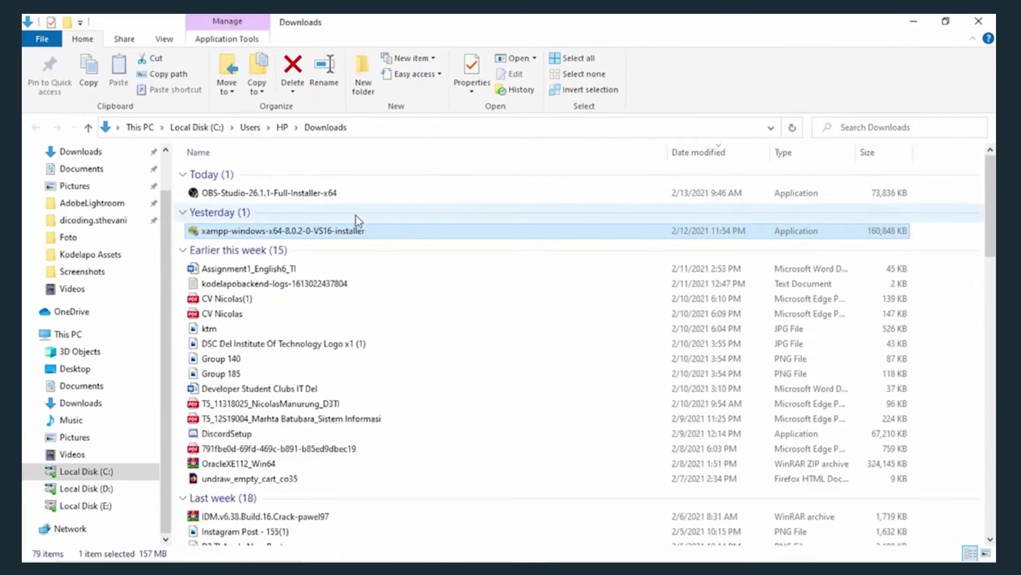
# Run xampp-windows-x64-8.0.2-0-VS16-installer as administrator, close the Downloads folder and minimize the browser.
pyautogui.rightClick(275, 228)
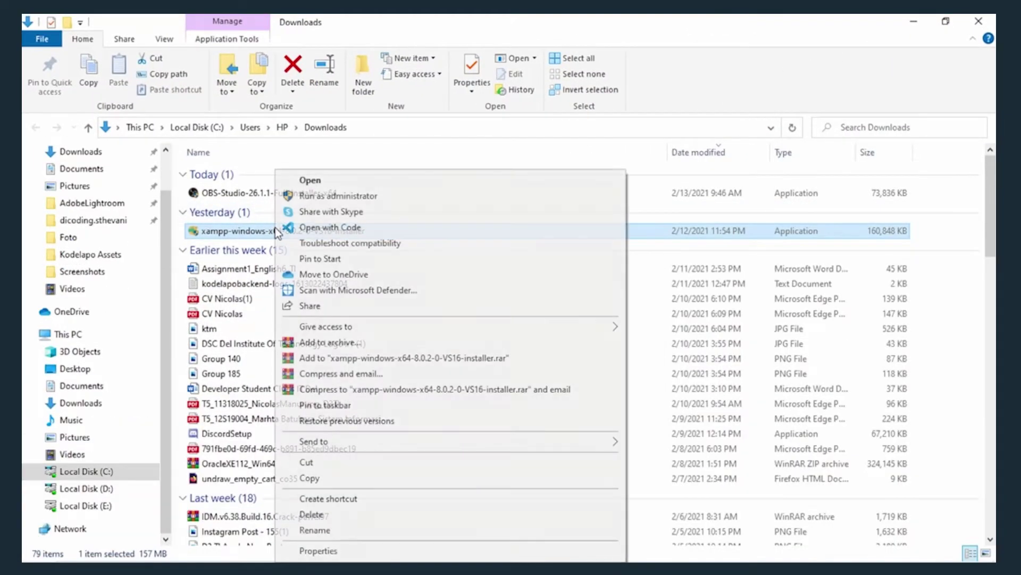
pyautogui.click(353, 196)
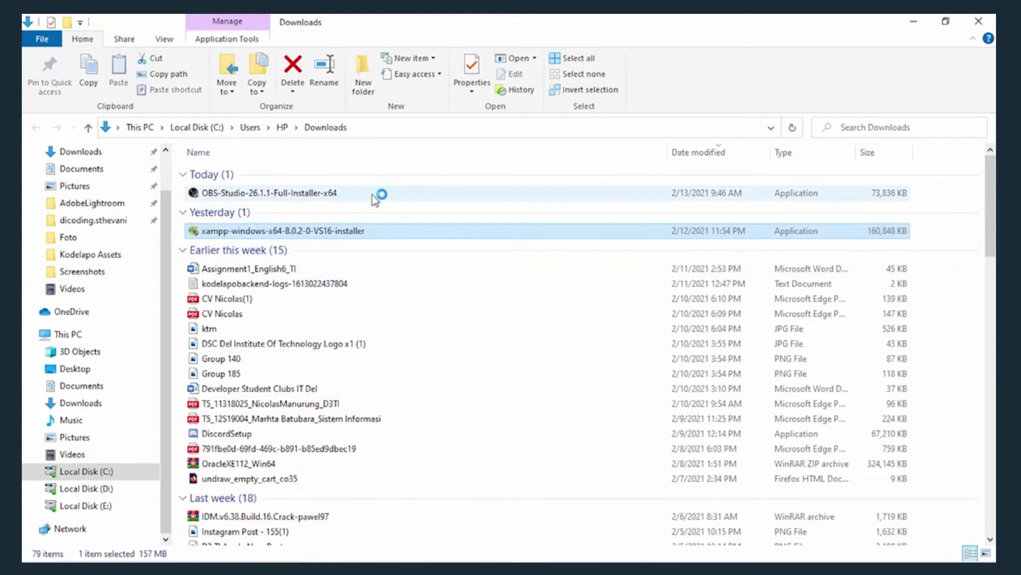
pyautogui.click(979, 21)
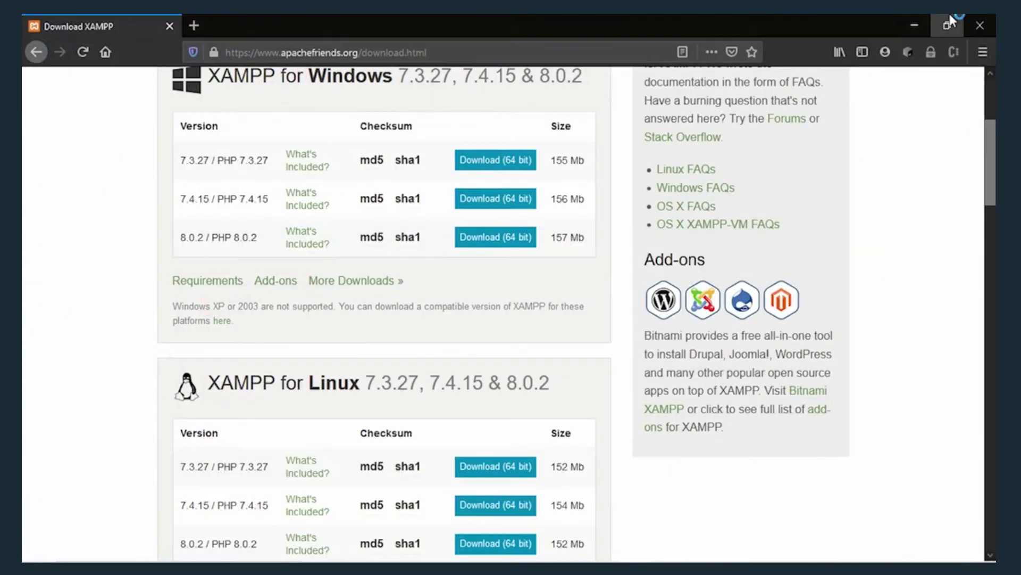
pyautogui.click(915, 25)
pyautogui.click(915, 12)
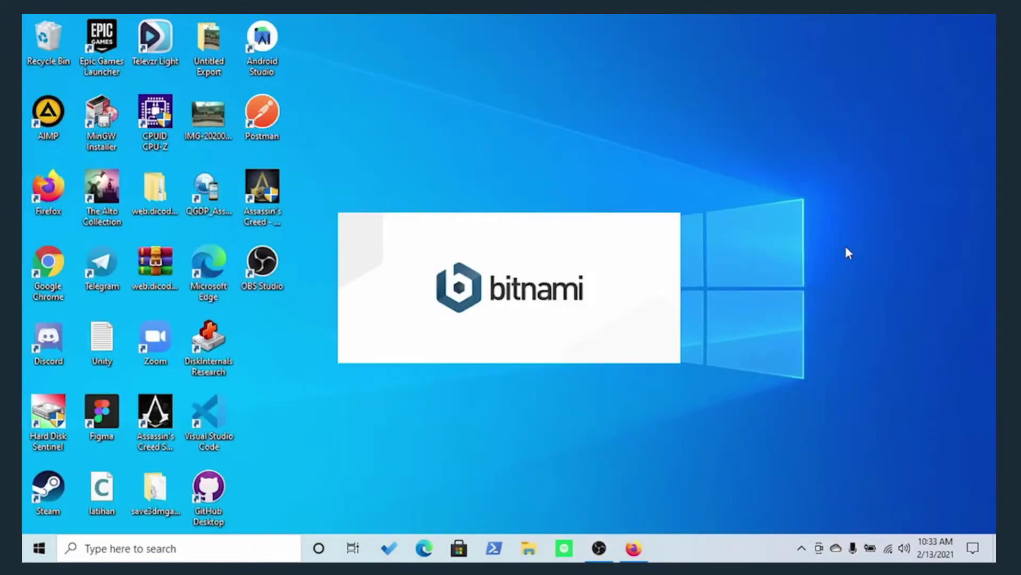
pyautogui.press('super')
pyautogui.write('xampp')
pyautogui.press('Escape')
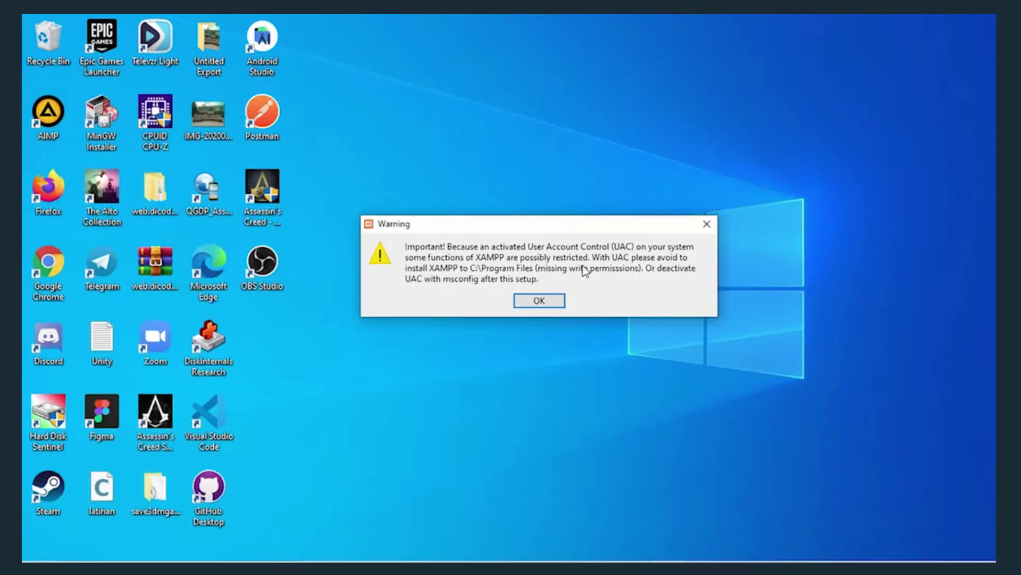
# Open the User Account Control settings, try the Never notify level and discard the change.
pyautogui.press('super')
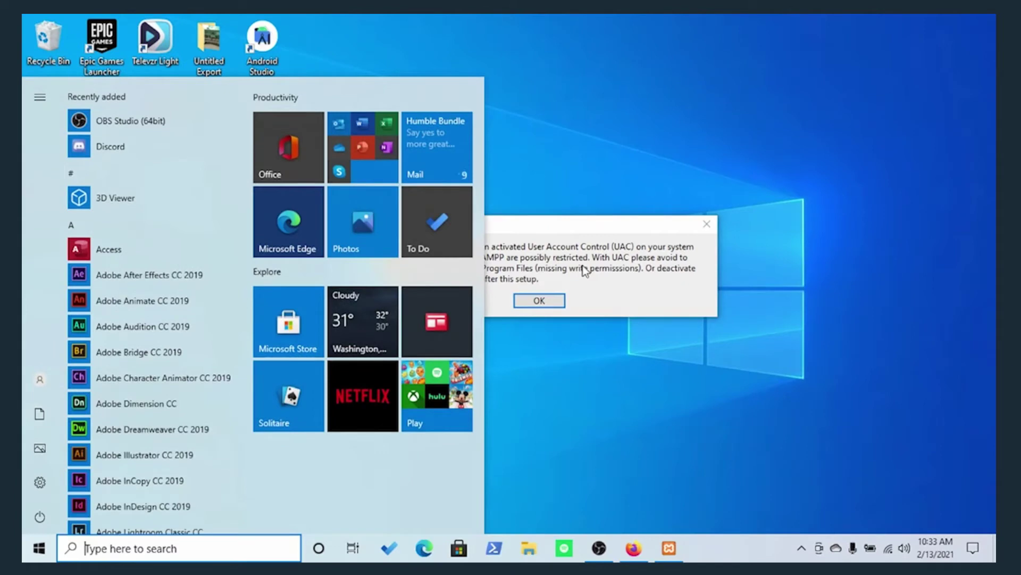
pyautogui.write('uac')
pyautogui.click(150, 169)
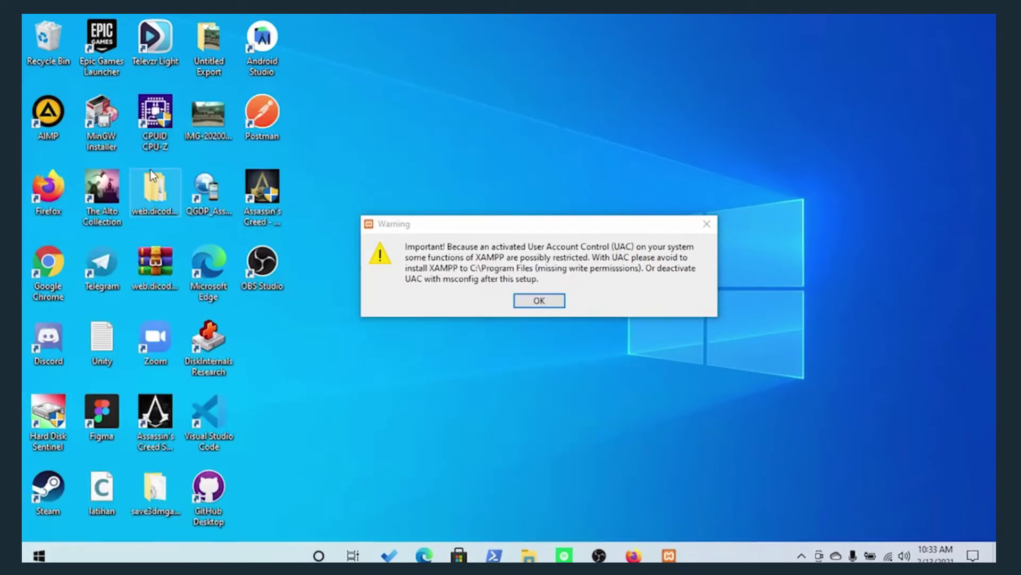
pyautogui.scroll(2, 346, 353)
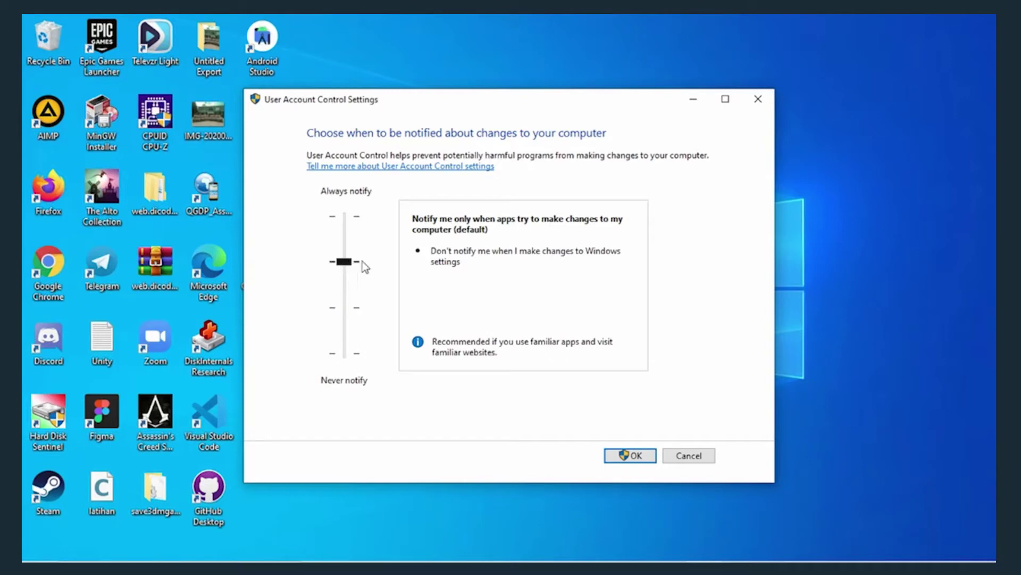
pyautogui.moveTo(344, 261); pyautogui.dragTo(344, 380)
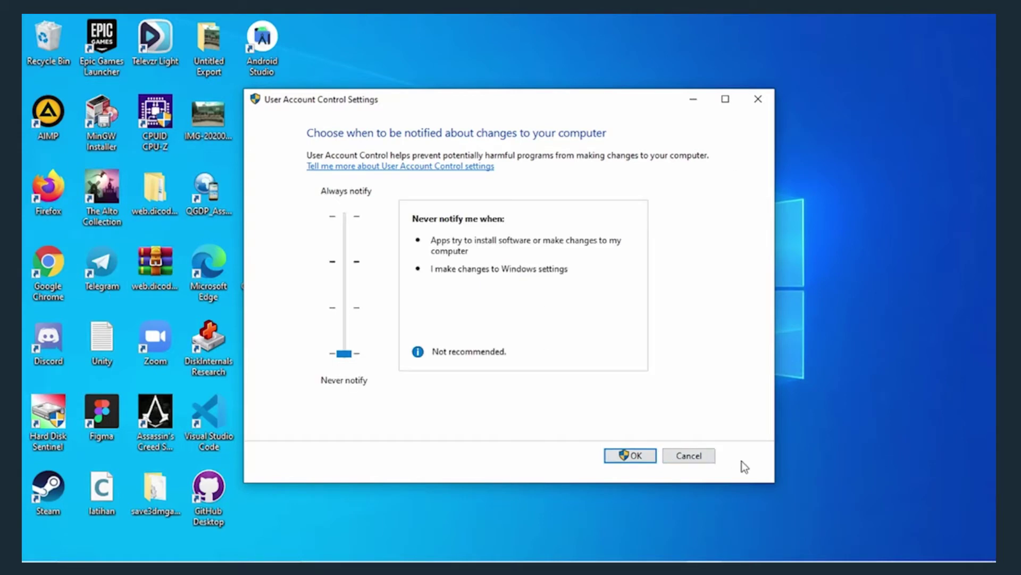
pyautogui.click(683, 461)
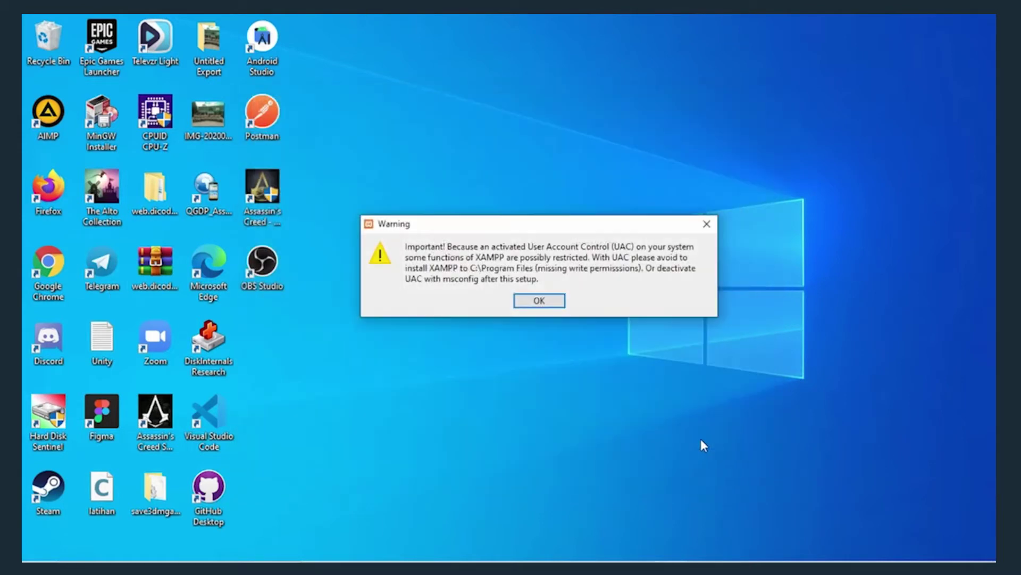
# Start the XAMPP setup wizard and exclude Tomcat, Mercury Mail Server, FileZilla FTP Server, Perl, Fake Sendmail and Webalizer from the installation.
pyautogui.click(538, 301)
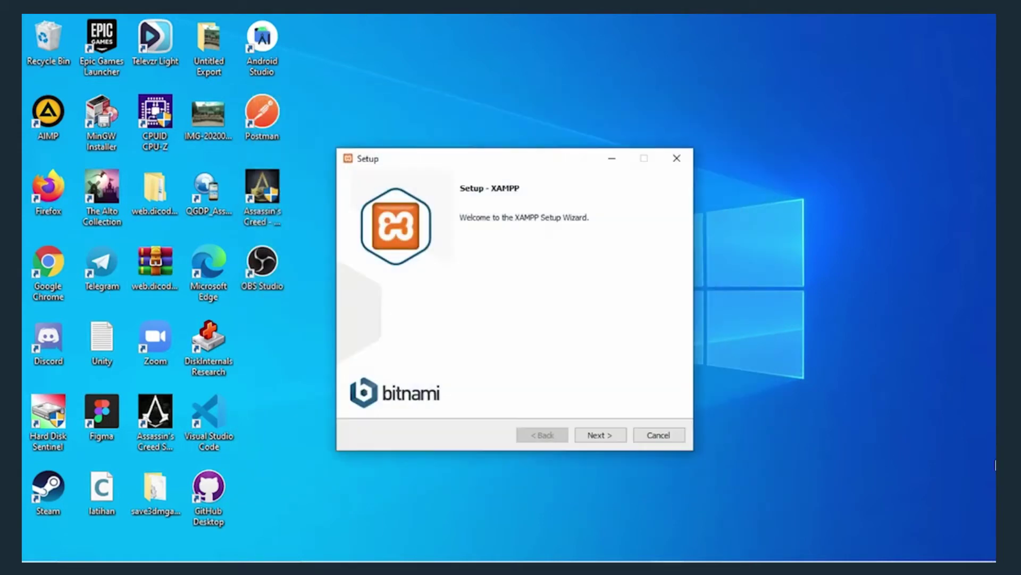
pyautogui.click(597, 437)
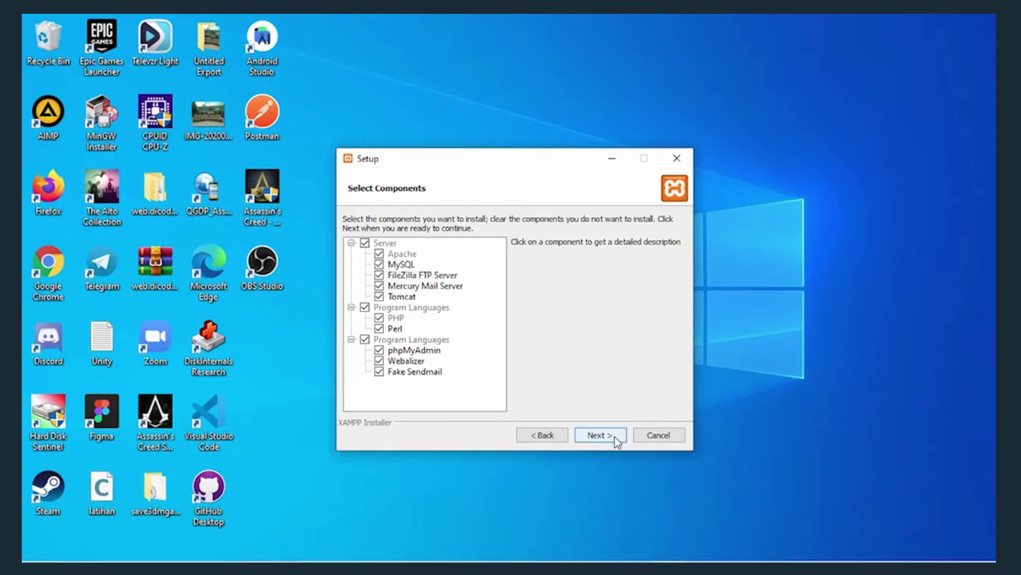
pyautogui.click(379, 297)
pyautogui.click(379, 285)
pyautogui.click(380, 275)
pyautogui.click(379, 328)
pyautogui.click(379, 372)
pyautogui.click(378, 360)
pyautogui.click(613, 438)
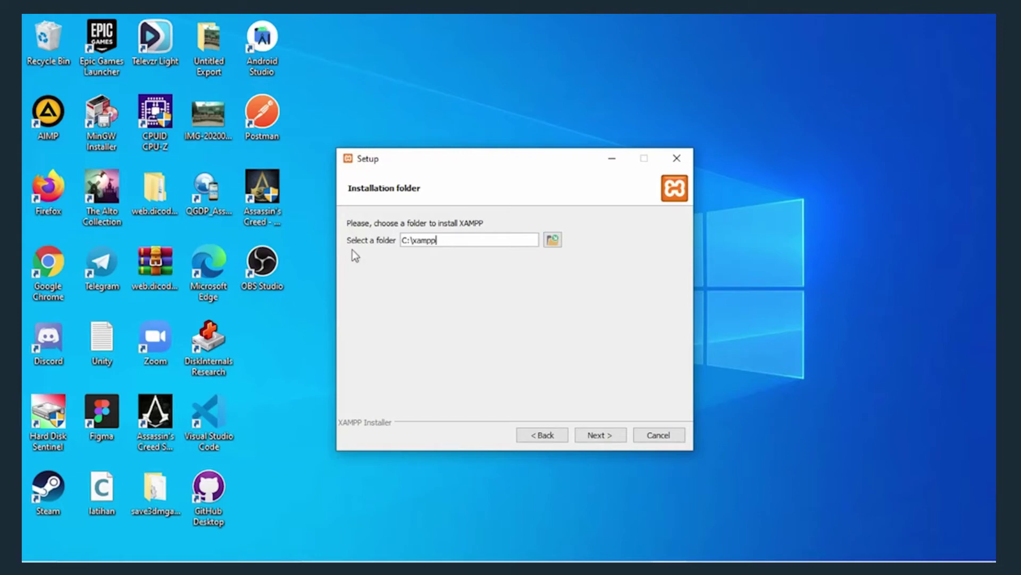
# Try C:\xampp as the installation folder and browse its contents in the folder picker.
pyautogui.click(603, 435)
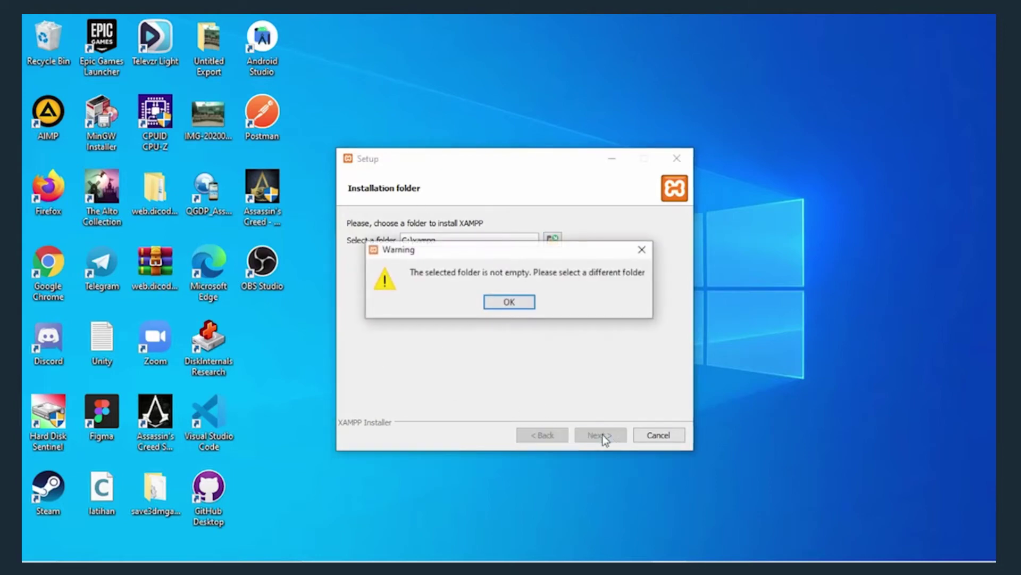
pyautogui.click(520, 308)
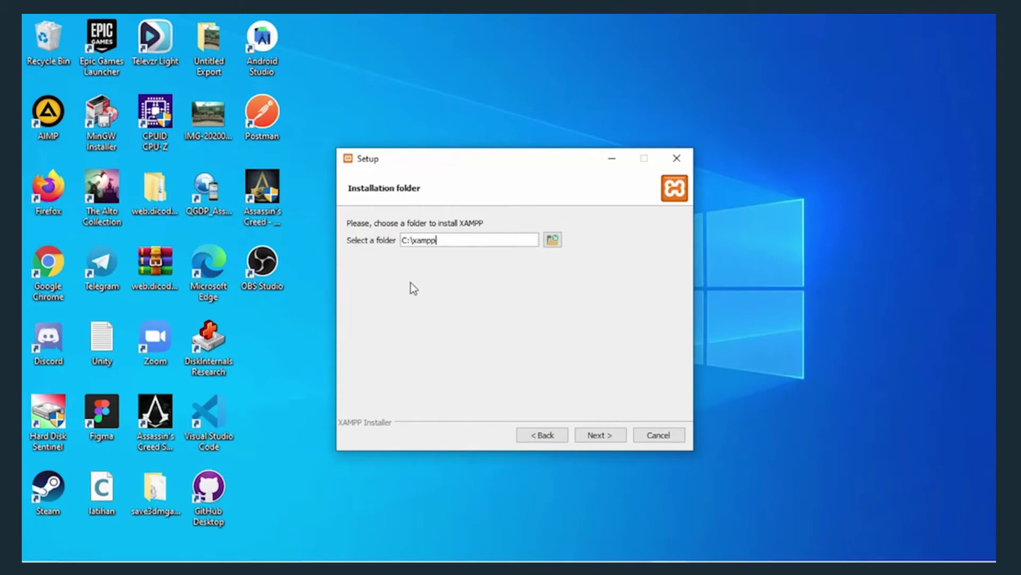
pyautogui.click(552, 241)
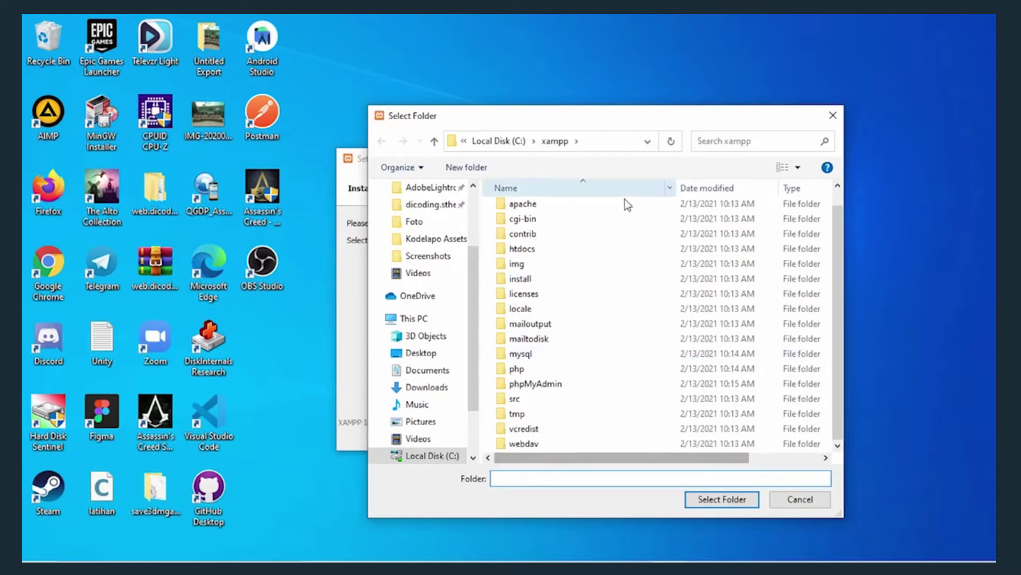
pyautogui.scroll(1, 626, 299)
pyautogui.click(800, 502)
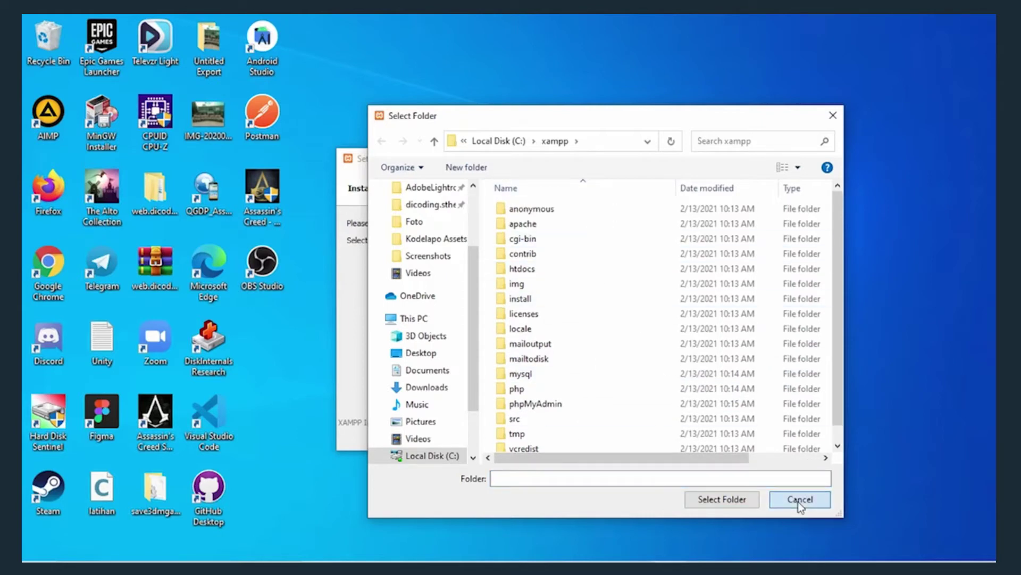
pyautogui.click(798, 501)
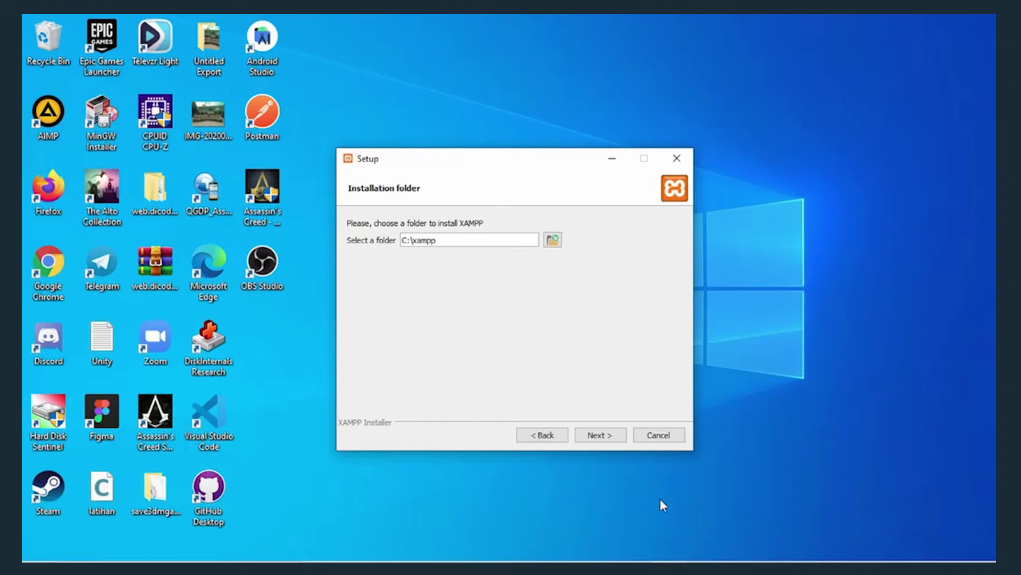
# Retry the C:\xampp installation folder and abort the XAMPP installation.
pyautogui.click(612, 439)
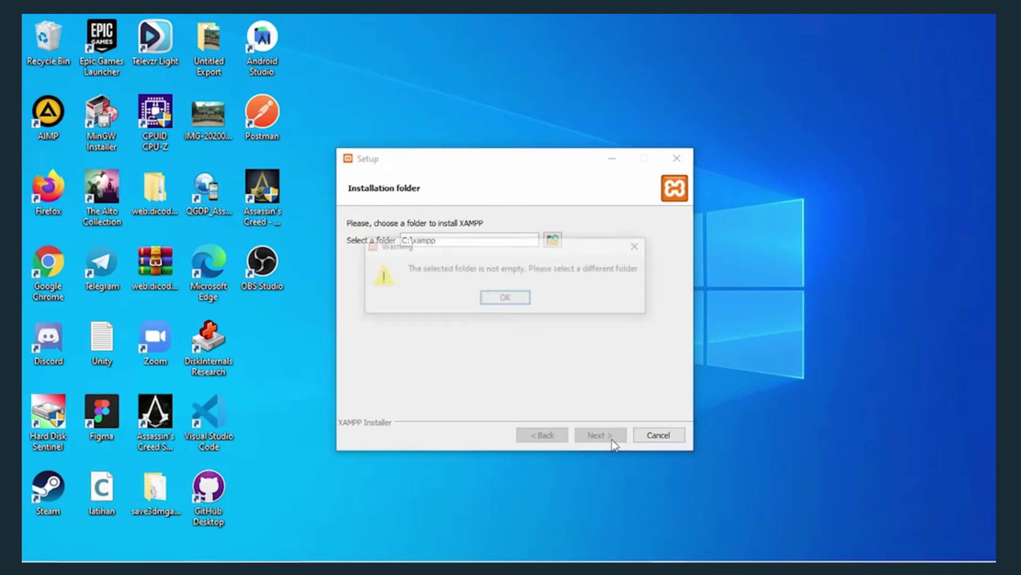
pyautogui.click(509, 299)
pyautogui.click(680, 441)
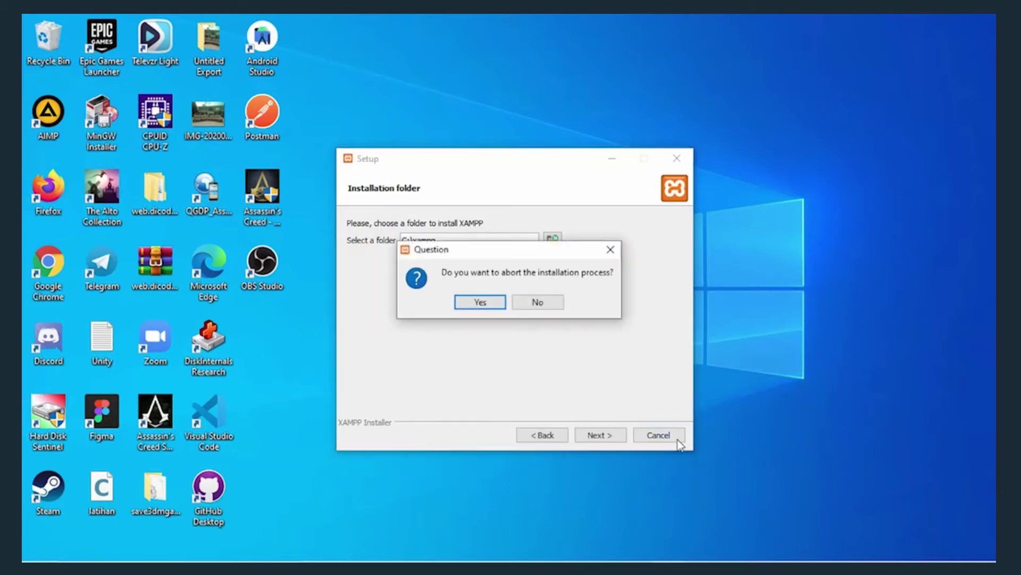
pyautogui.click(479, 303)
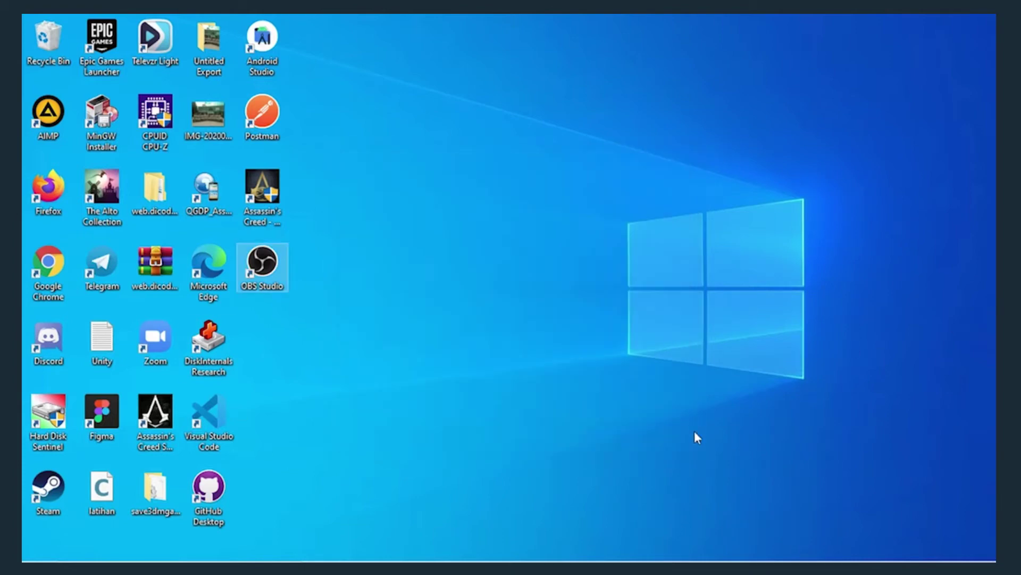
# Search the computer for xampp and check the hidden notification area icons.
pyautogui.press('super')
pyautogui.write('xamp')
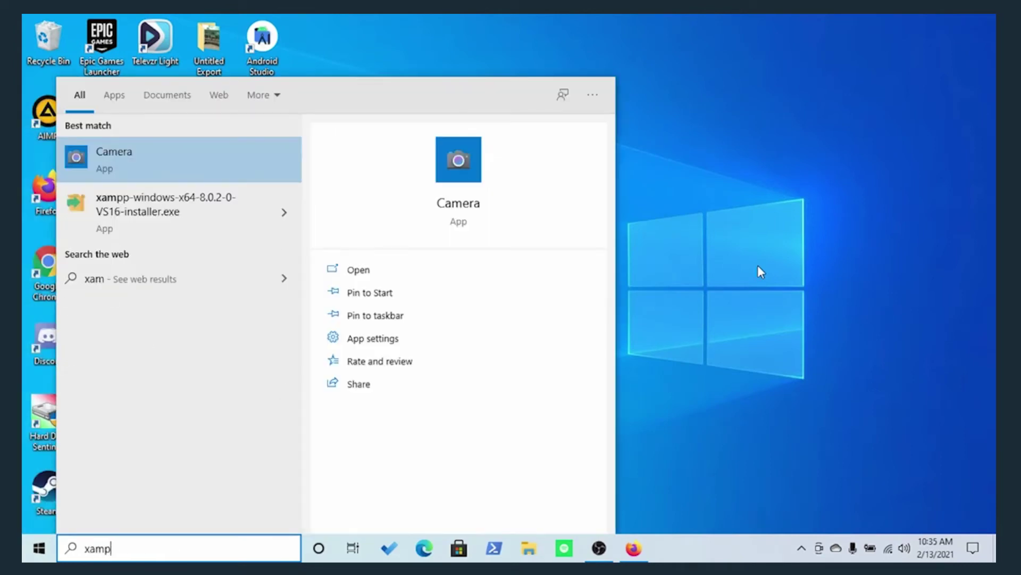
pyautogui.write('p')
pyautogui.press('Escape')
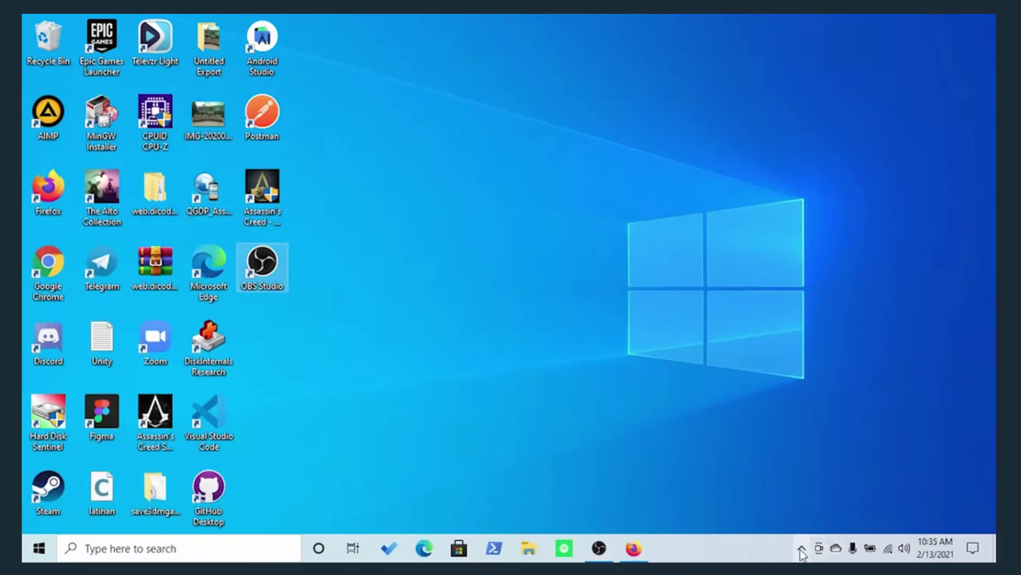
pyautogui.click(802, 549)
pyautogui.click(661, 479)
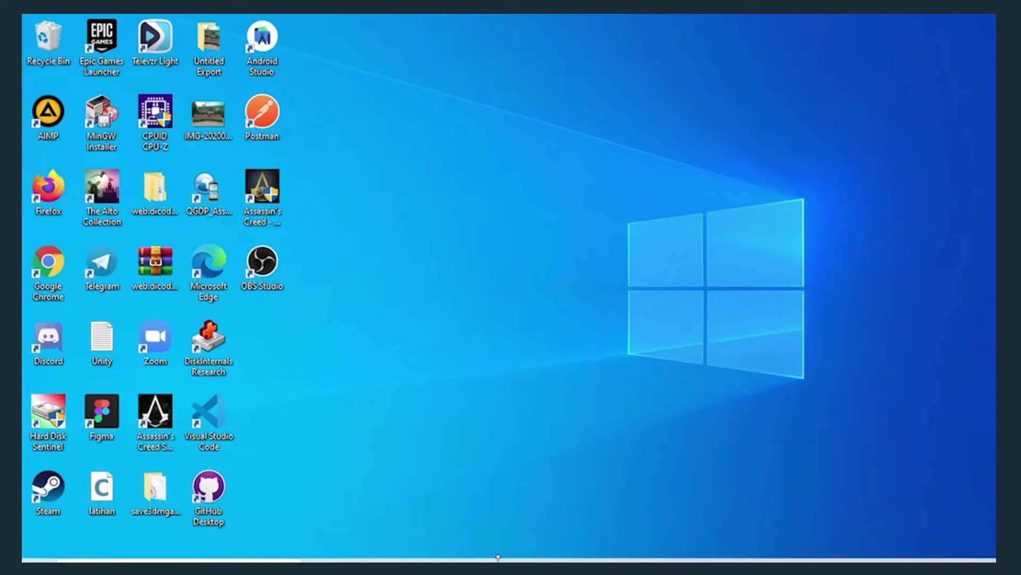
# Open the xampp folder on Local Disk (C:) in File Explorer and find the XAMPP applications.
pyautogui.click(534, 548)
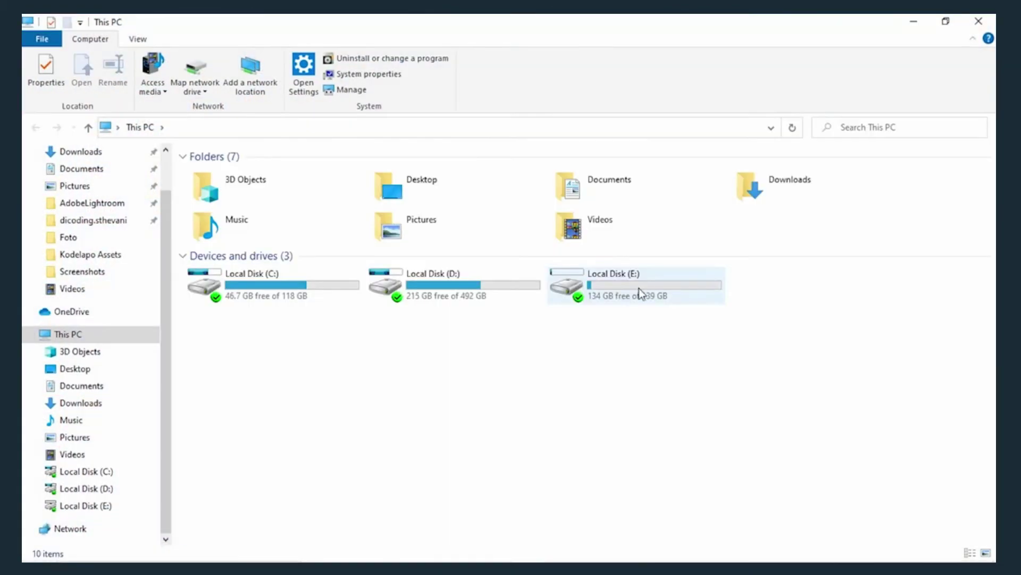
pyautogui.doubleClick(314, 289)
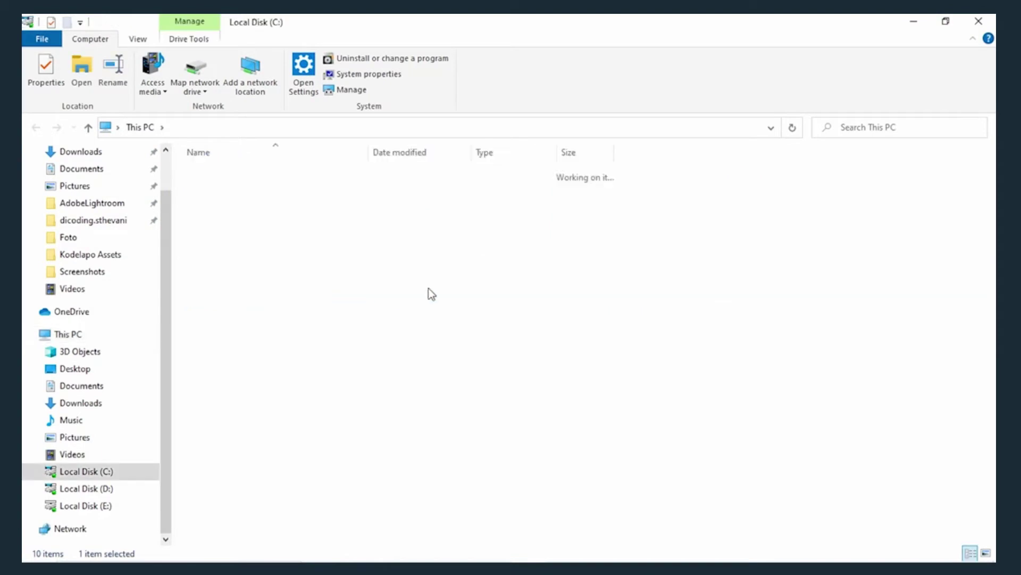
pyautogui.doubleClick(310, 339)
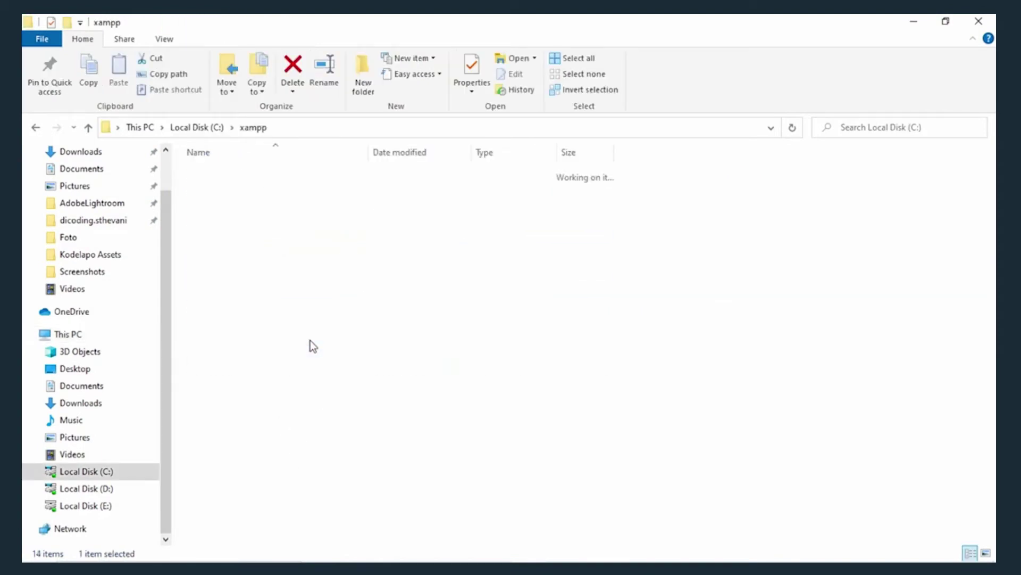
pyautogui.scroll(-5, 470, 400)
pyautogui.scroll(-2, 470, 401)
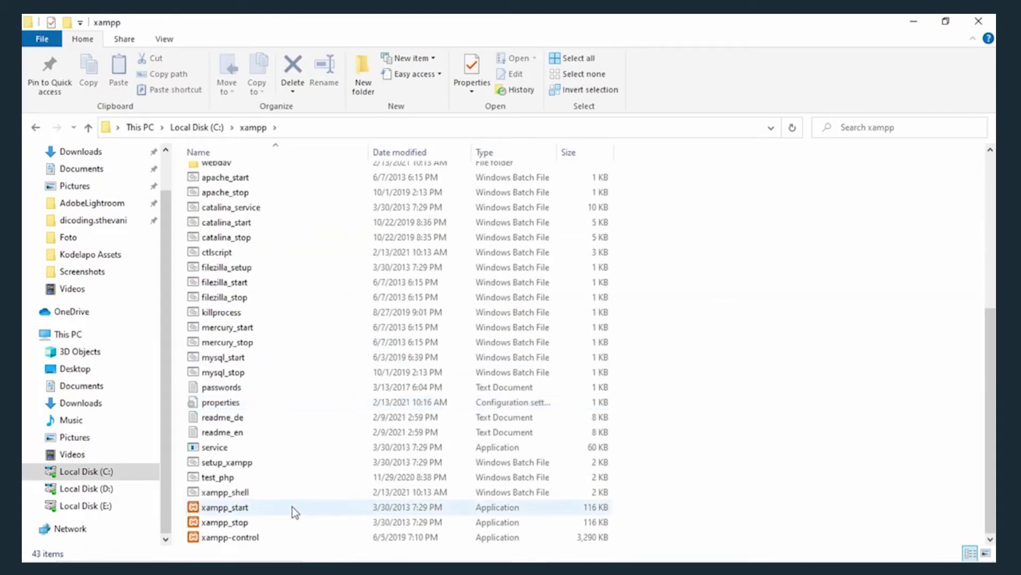
# Run xampp_start and allow mysqld through Windows Defender Firewall on private networks.
pyautogui.click(232, 512)
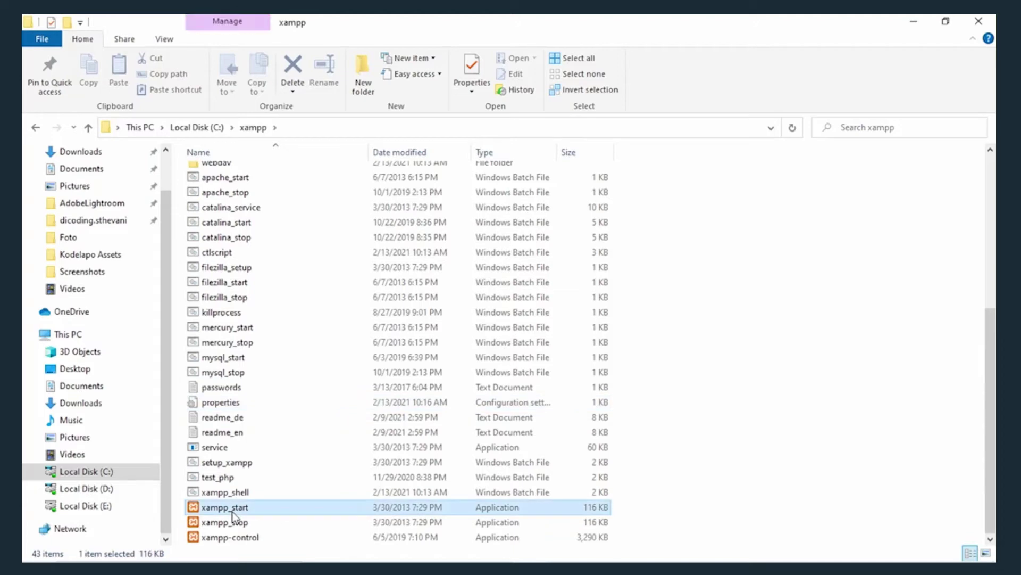
pyautogui.doubleClick(288, 506)
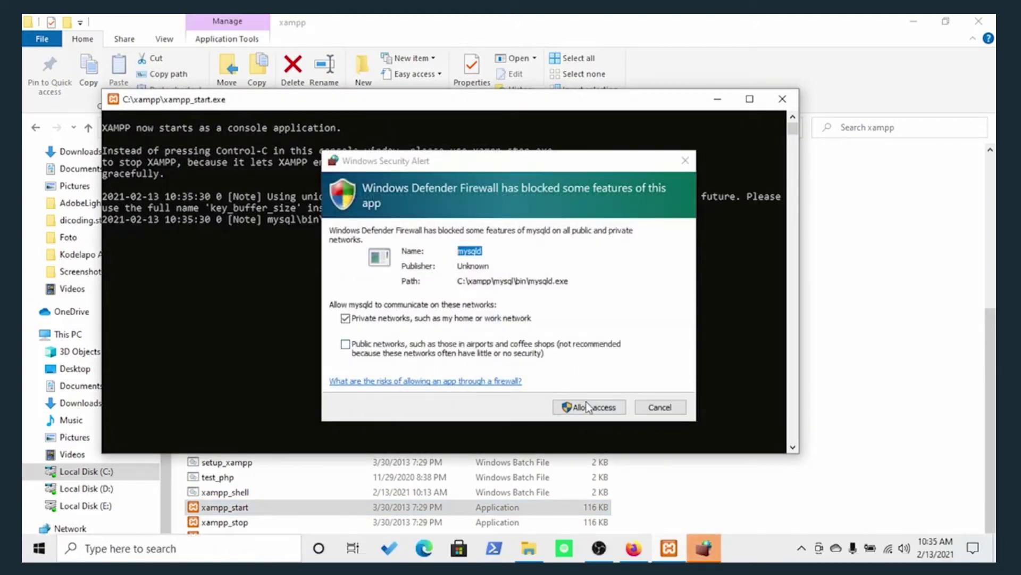
pyautogui.click(587, 406)
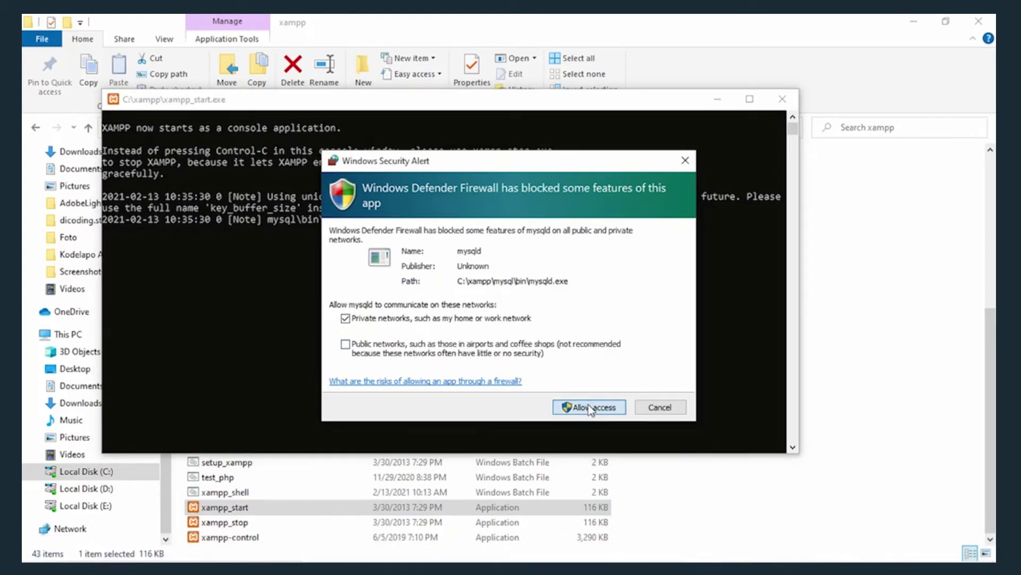
pyautogui.click(589, 408)
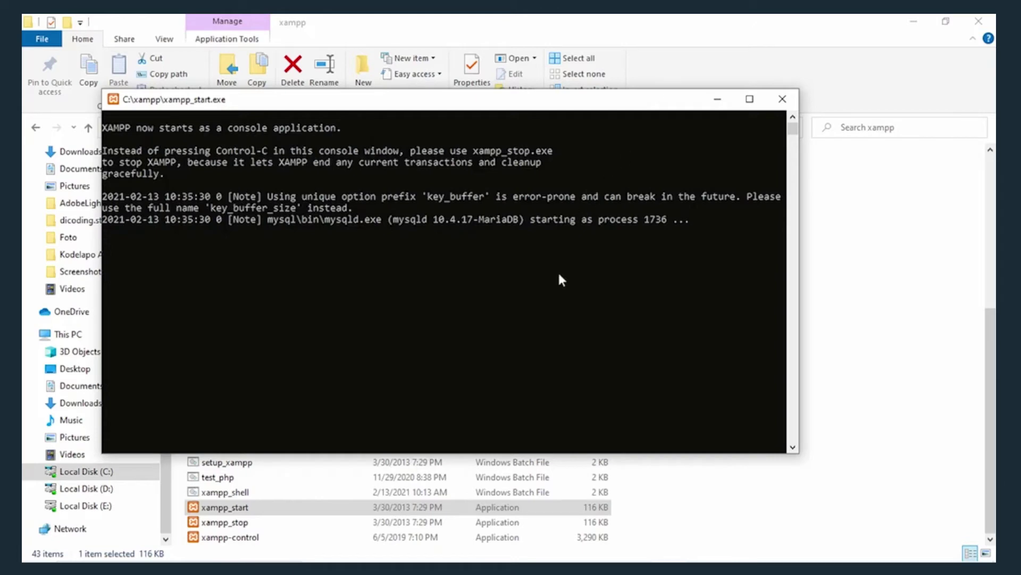
pyautogui.click(410, 277)
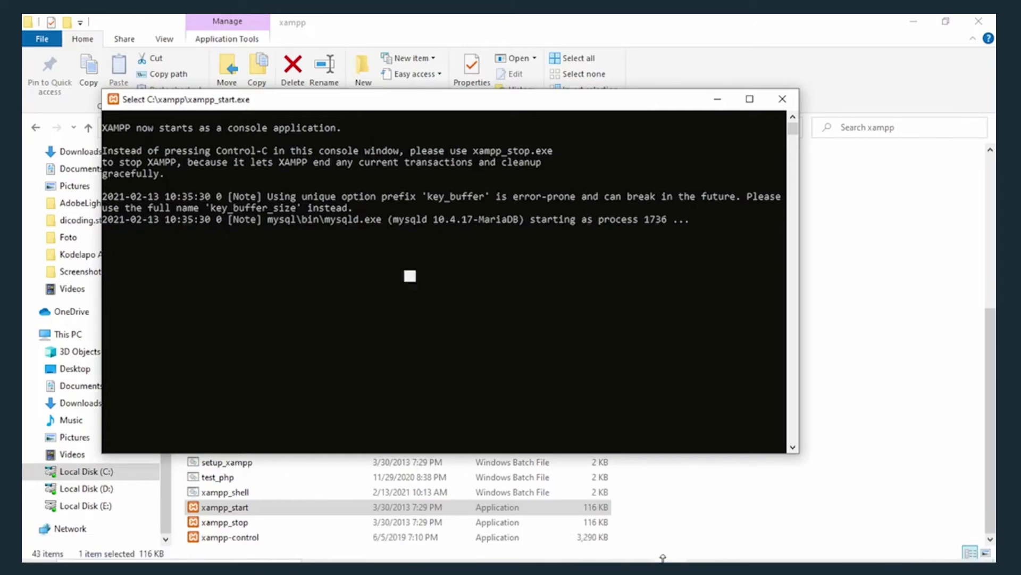
# Switch to Firefox and search the web for phpmyadmin in a new browser tab.
pyautogui.click(633, 557)
pyautogui.hotkey('ctrl', 't')
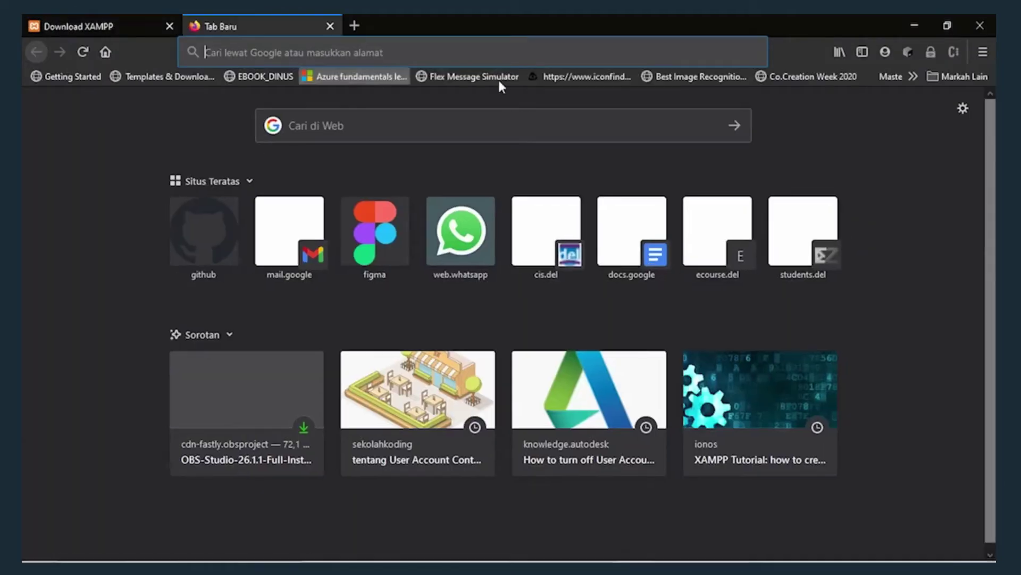
pyautogui.write('py')
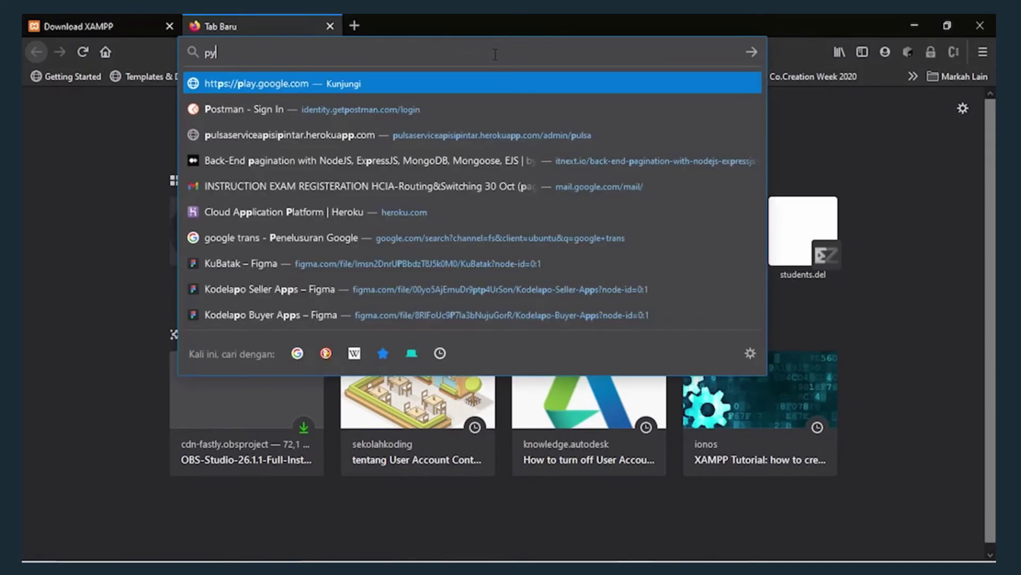
pyautogui.press('BackSpace')
pyautogui.write('hpmyadmin')
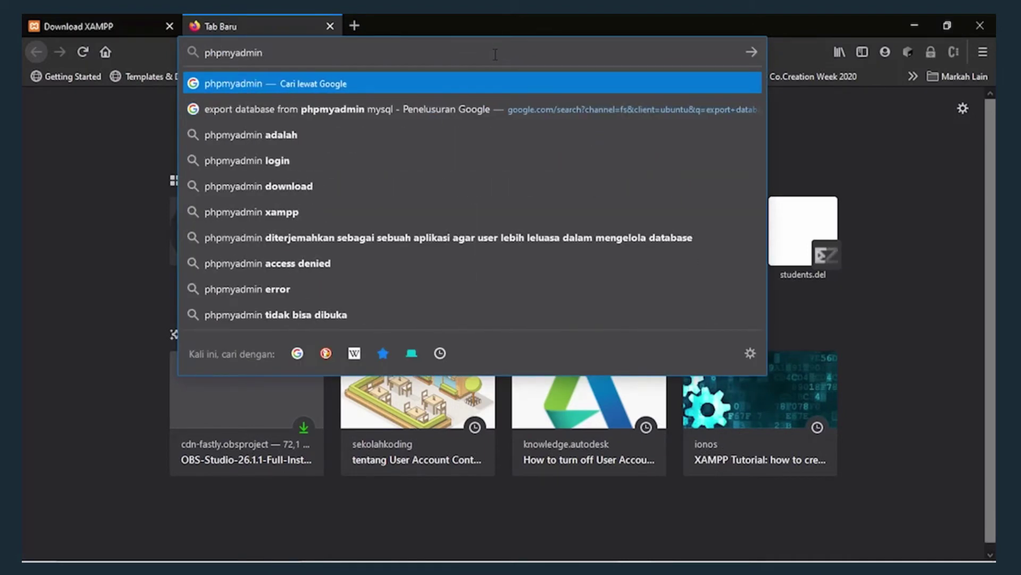
pyautogui.press('Return')
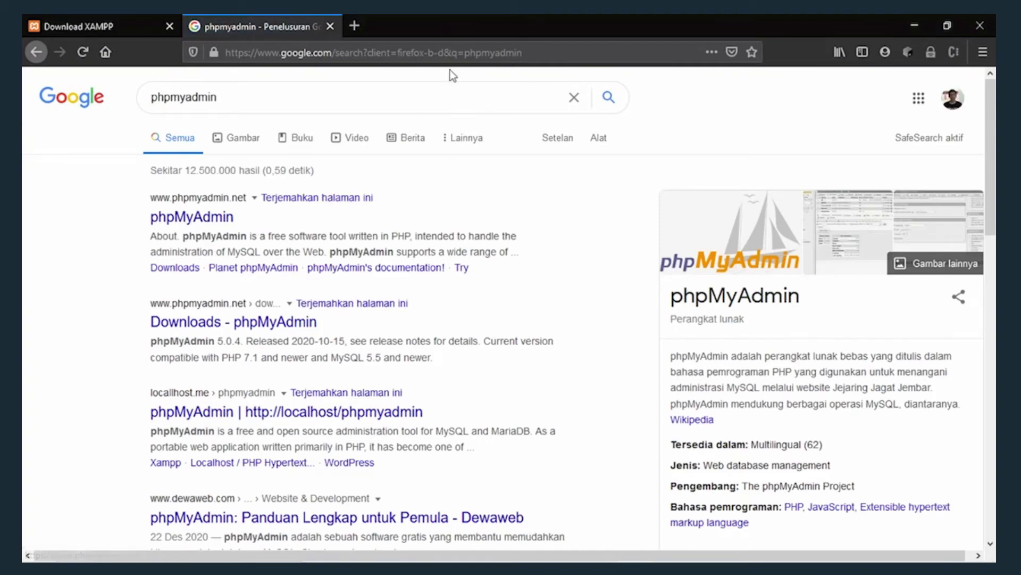
# Try to open localhost:phpmyadmin in another new browser tab.
pyautogui.click(353, 24)
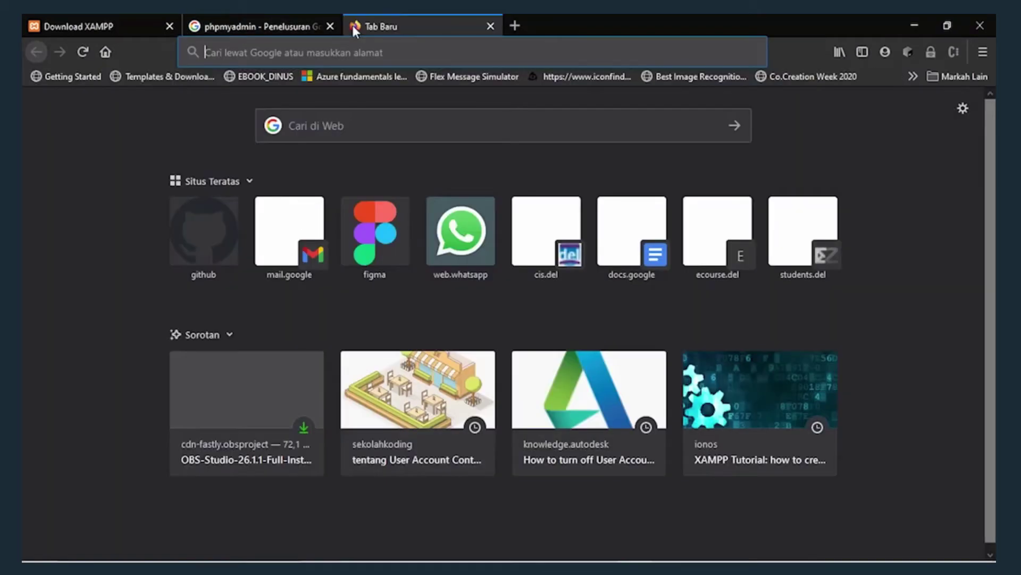
pyautogui.write('localho')
pyautogui.write('st:phpm')
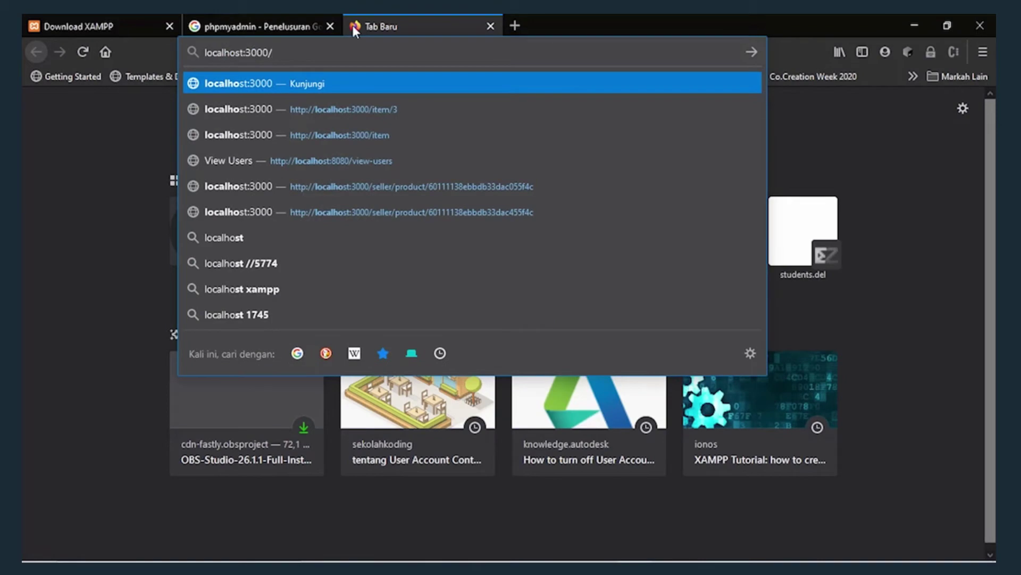
pyautogui.write('yadmin')
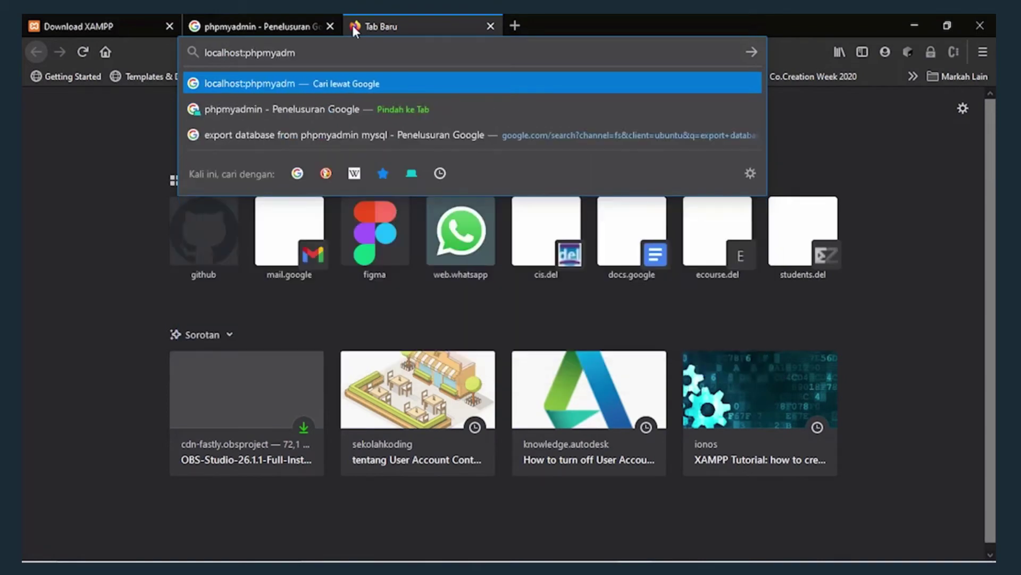
pyautogui.press('Return')
pyautogui.click(318, 18)
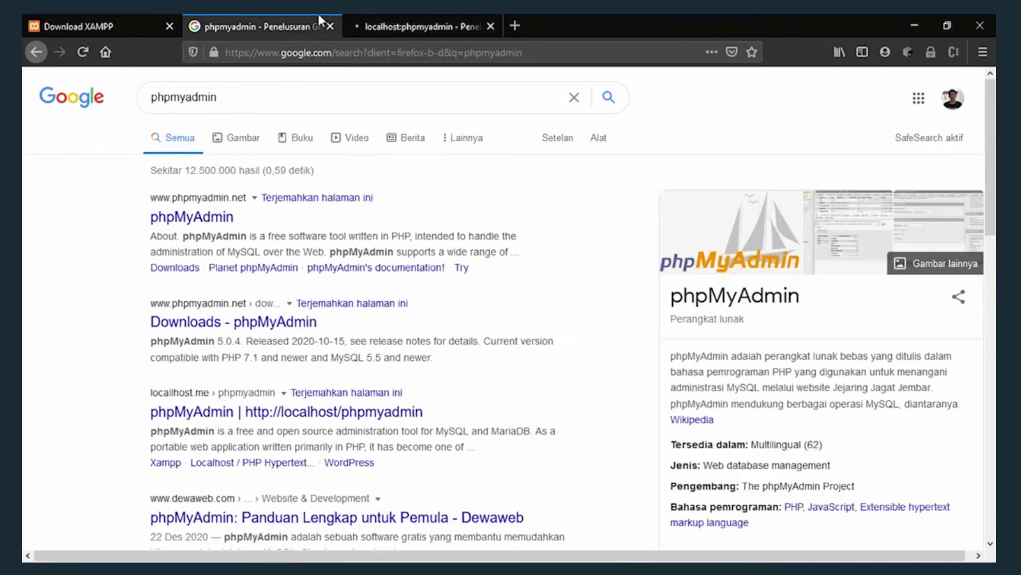
# Load localhost/phpmyadmin in the browser tab with the localhost:phpmyadmin search.
pyautogui.click(388, 21)
pyautogui.click(423, 52)
pyautogui.write('a')
pyautogui.press('BackSpace')
pyautogui.write('k')
pyautogui.press('BackSpace')
pyautogui.write('localhost:3000/')
pyautogui.press('BackSpace')
pyautogui.press('BackSpace')
pyautogui.press('BackSpace')
pyautogui.press('BackSpace')
pyautogui.press('BackSpace')
pyautogui.press('BackSpace')
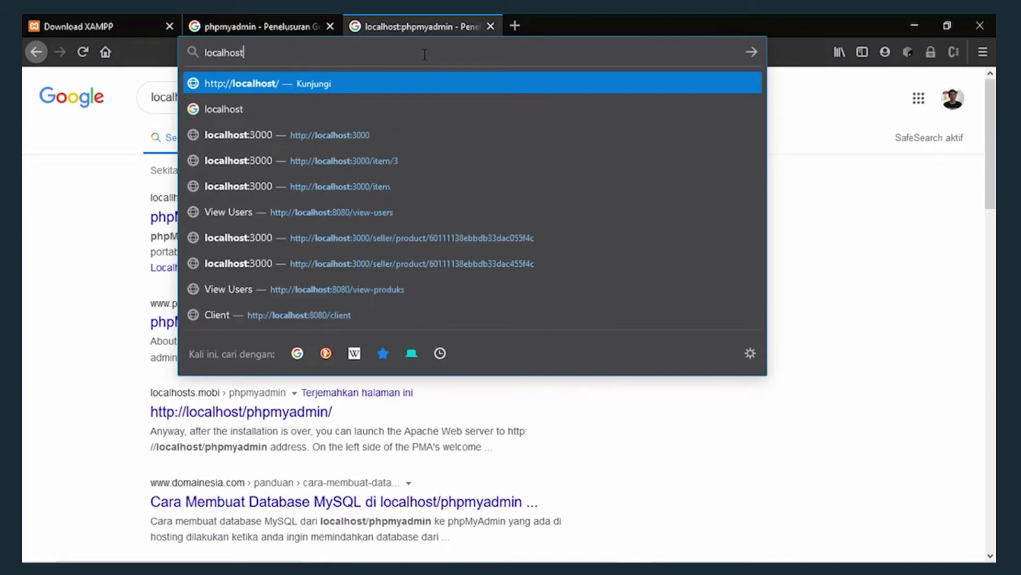
pyautogui.write('/phpmyadmin')
pyautogui.press('Return')
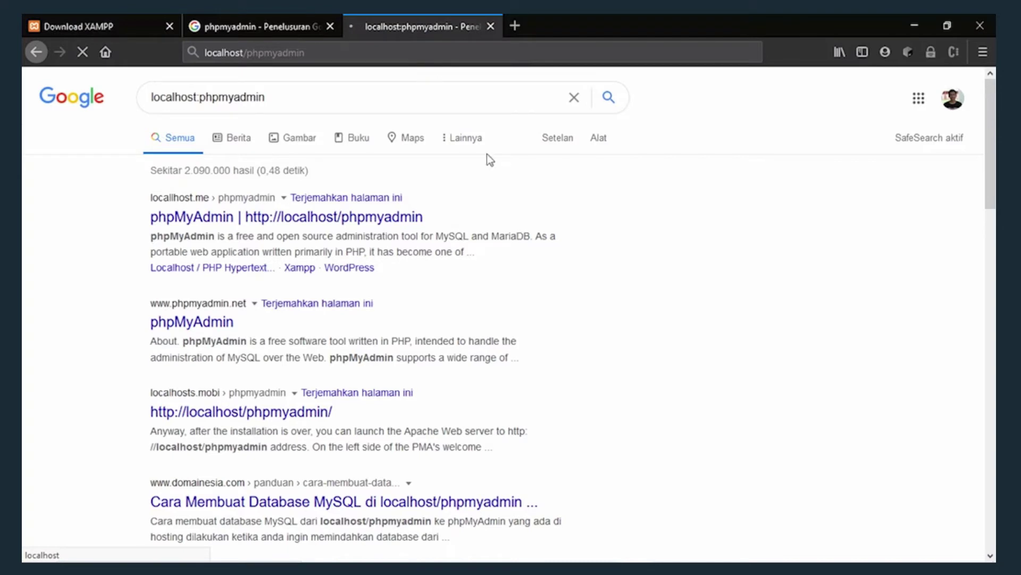
# Check the hidden notification area icons and close the Televzr window opened from there.
pyautogui.hotkey('alt', 'Tab')
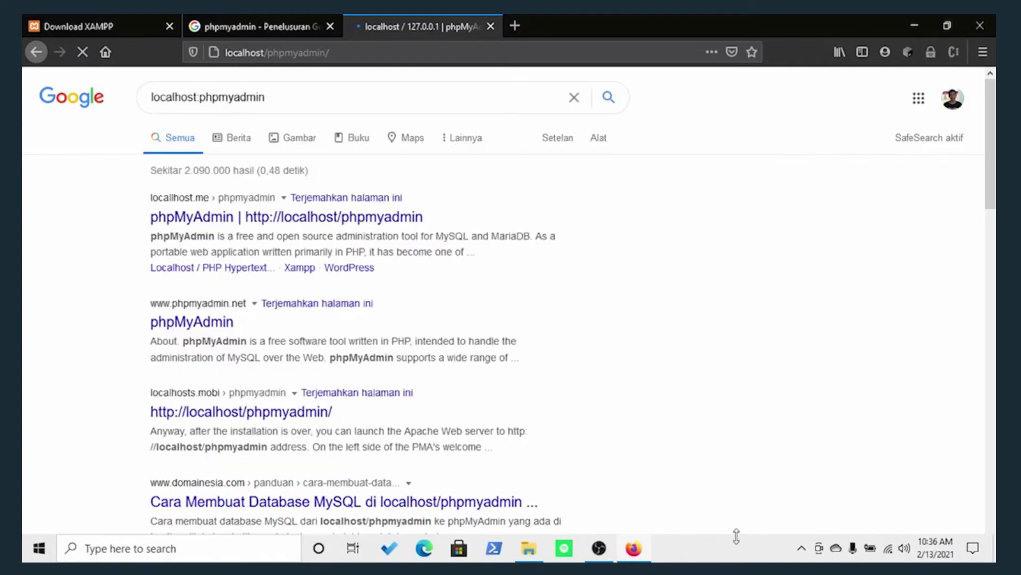
pyautogui.click(802, 548)
pyautogui.click(846, 492)
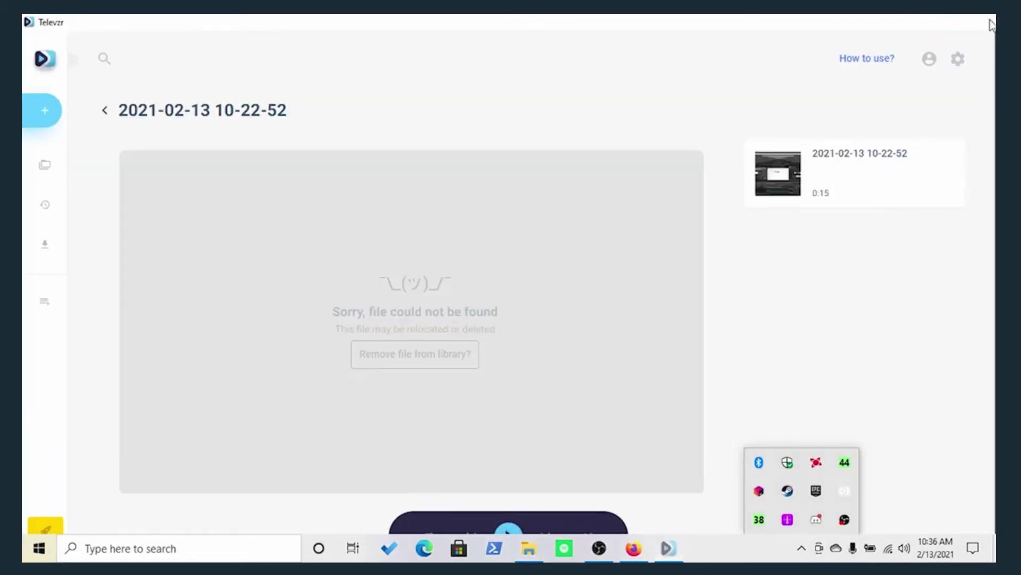
pyautogui.click(979, 21)
pyautogui.click(802, 548)
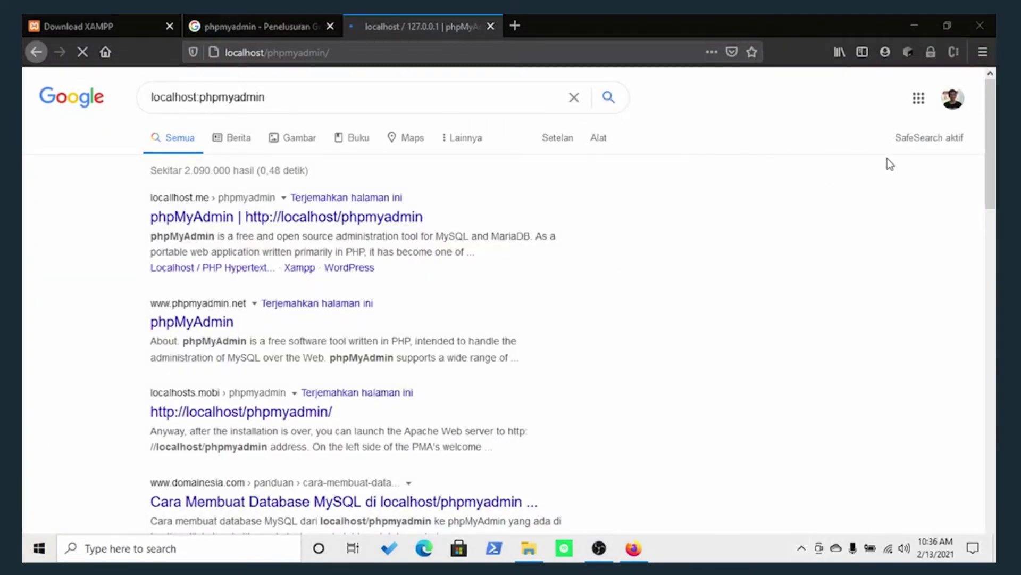
# Try to load localhost:8080 in a new browser tab and check the phpMyAdmin tab.
pyautogui.click(515, 26)
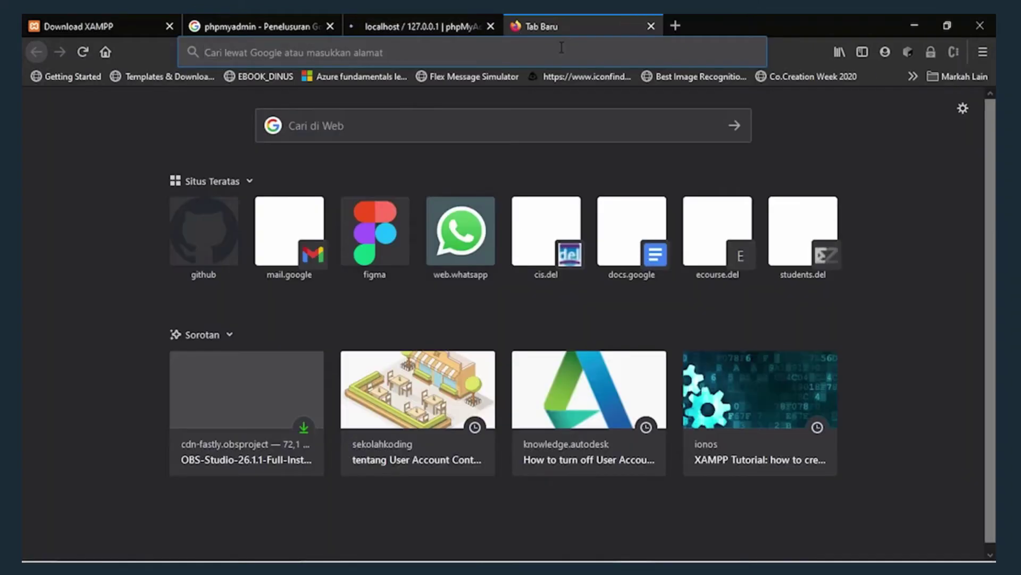
pyautogui.write('localhost:3000/')
pyautogui.press('Home')
pyautogui.hotkey('ctrl', 'Delete')
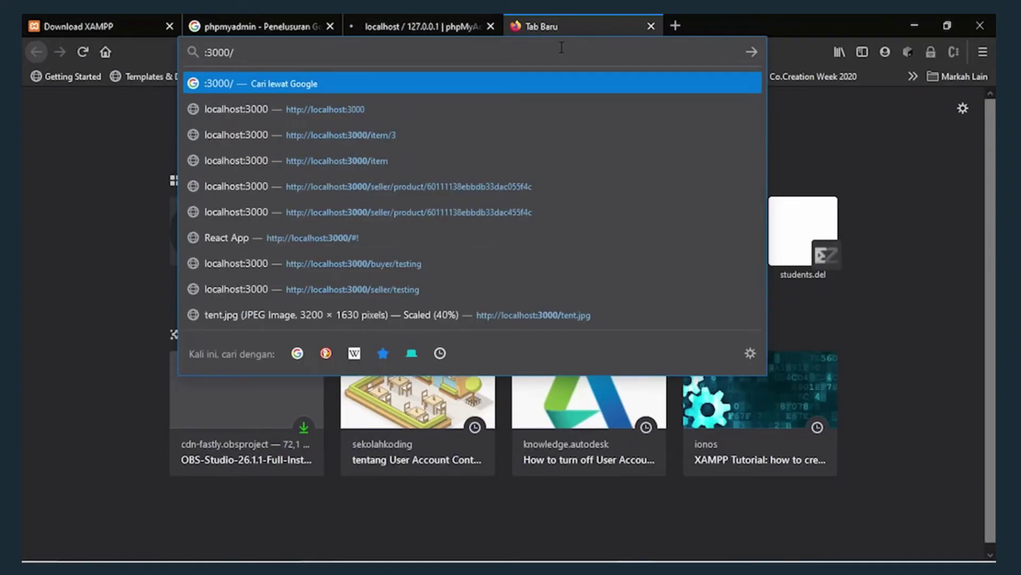
pyautogui.hotkey('ctrl', 'z')
pyautogui.press('End')
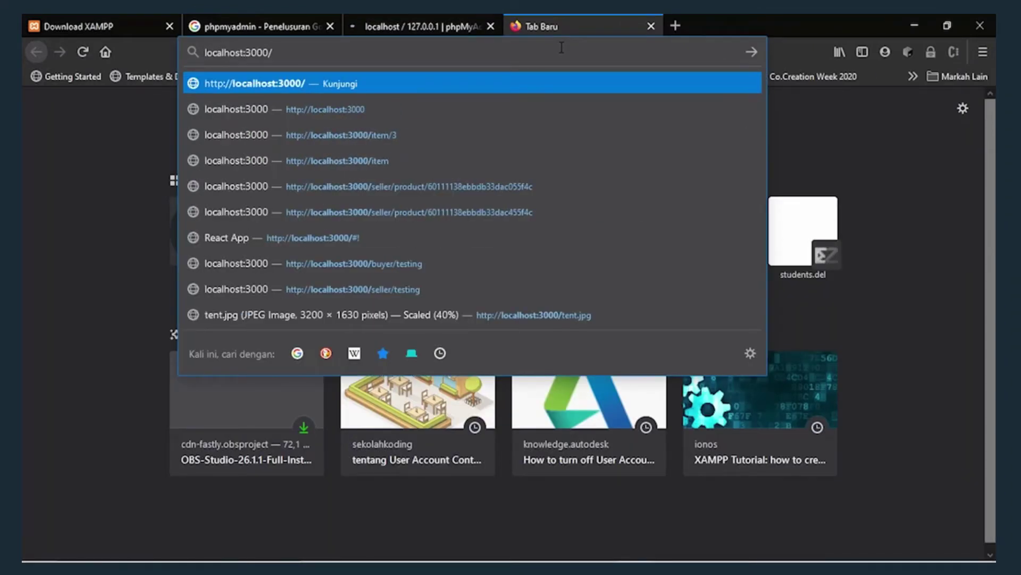
pyautogui.press('BackSpace')
pyautogui.press('BackSpace')
pyautogui.press('BackSpace')
pyautogui.press('BackSpace')
pyautogui.press('BackSpace')
pyautogui.press('BackSpace')
pyautogui.write(':8080')
pyautogui.press('Return')
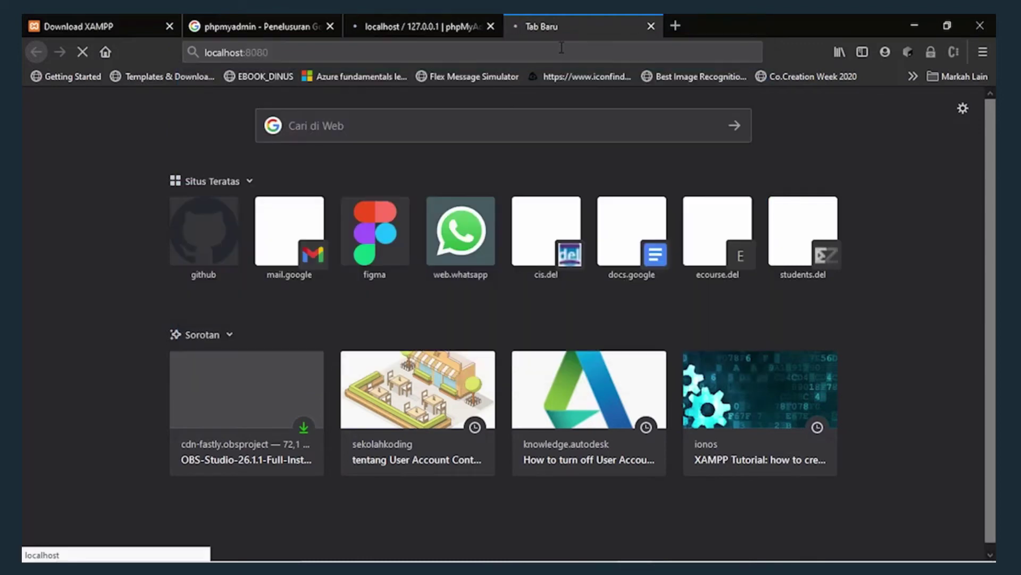
pyautogui.click(399, 24)
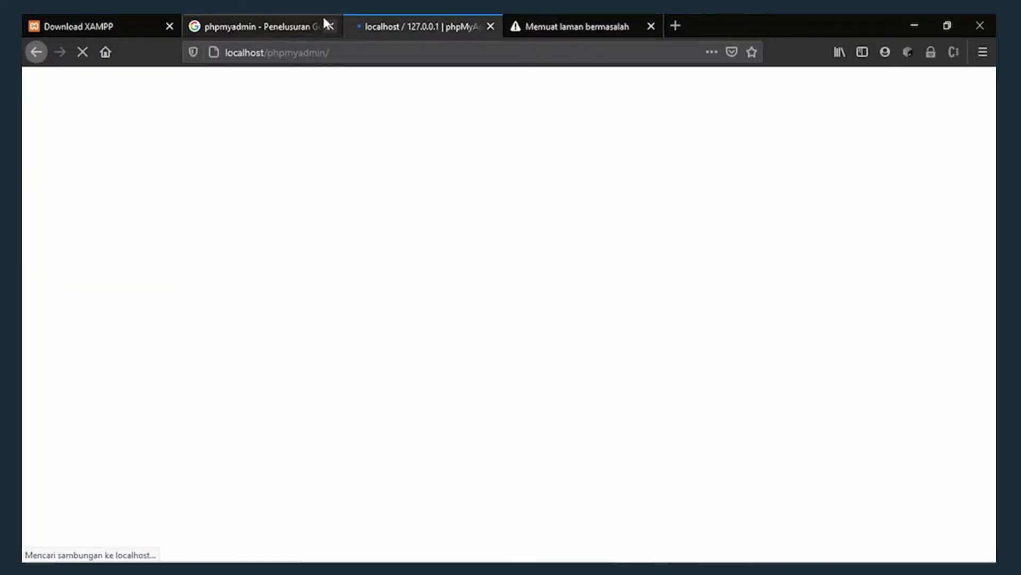
# Shorten the localhost:8080 address to localhost and load it in the same tab.
pyautogui.click(570, 24)
pyautogui.click(533, 51)
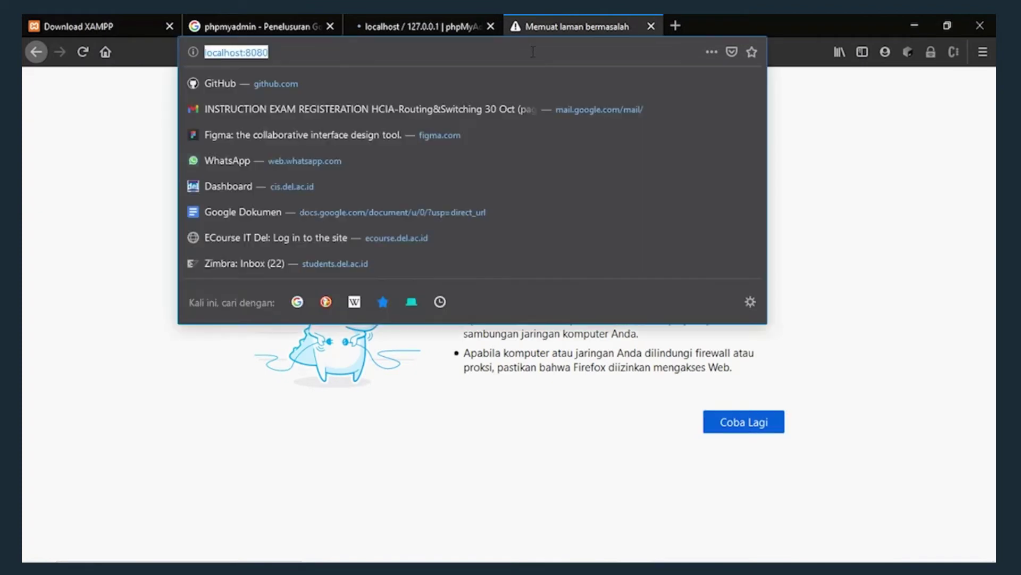
pyautogui.click(533, 52)
pyautogui.press('BackSpace')
pyautogui.press('BackSpace')
pyautogui.press('BackSpace')
pyautogui.press('BackSpace')
pyautogui.press('BackSpace')
pyautogui.press('Return')
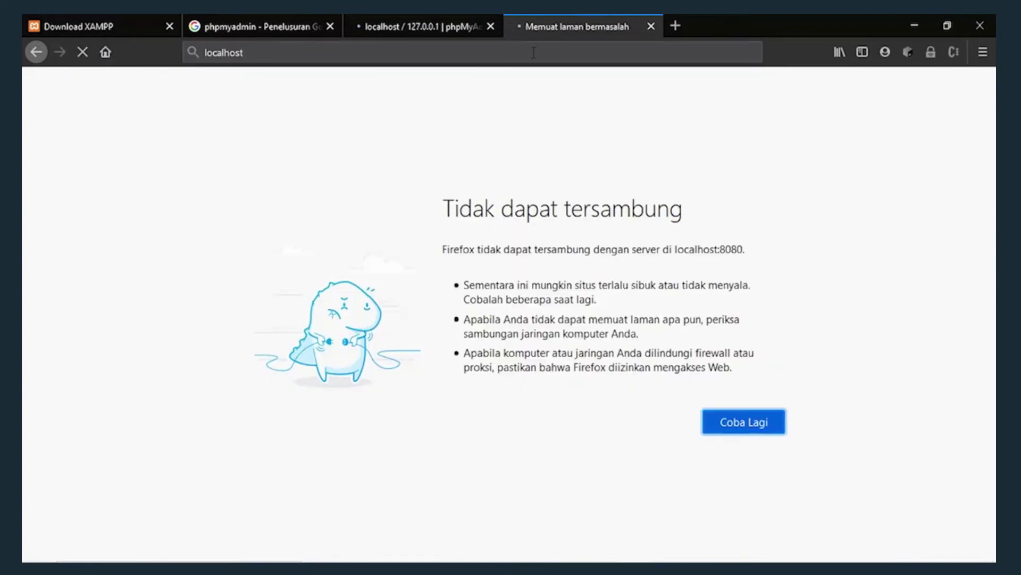
# Check the phpMyAdmin, localhost and XAMPP download tabs, and return to the C:\xampp folder in File Explorer.
pyautogui.click(428, 19)
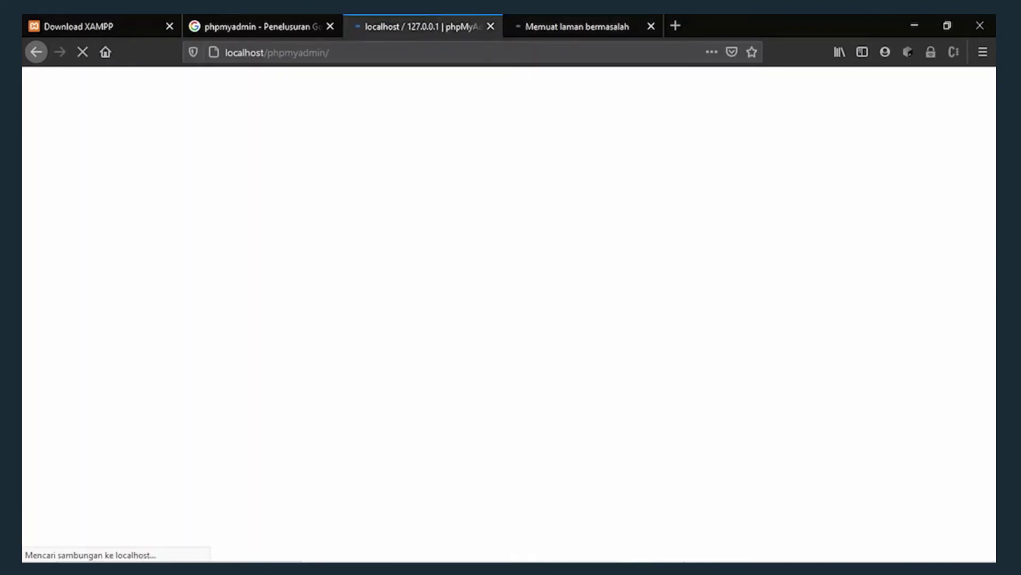
pyautogui.moveTo(693, 535)
pyautogui.click(547, 21)
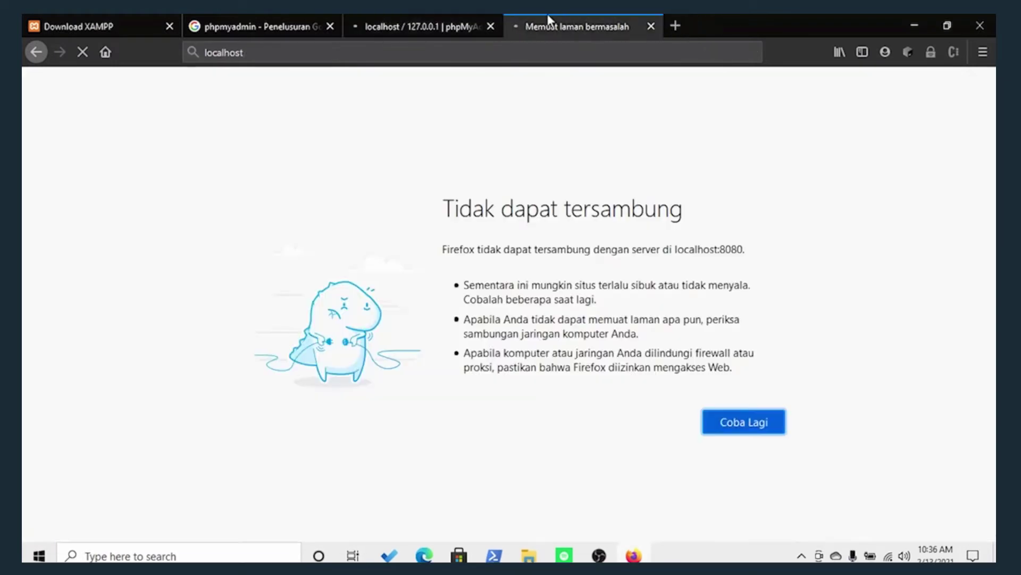
pyautogui.click(123, 17)
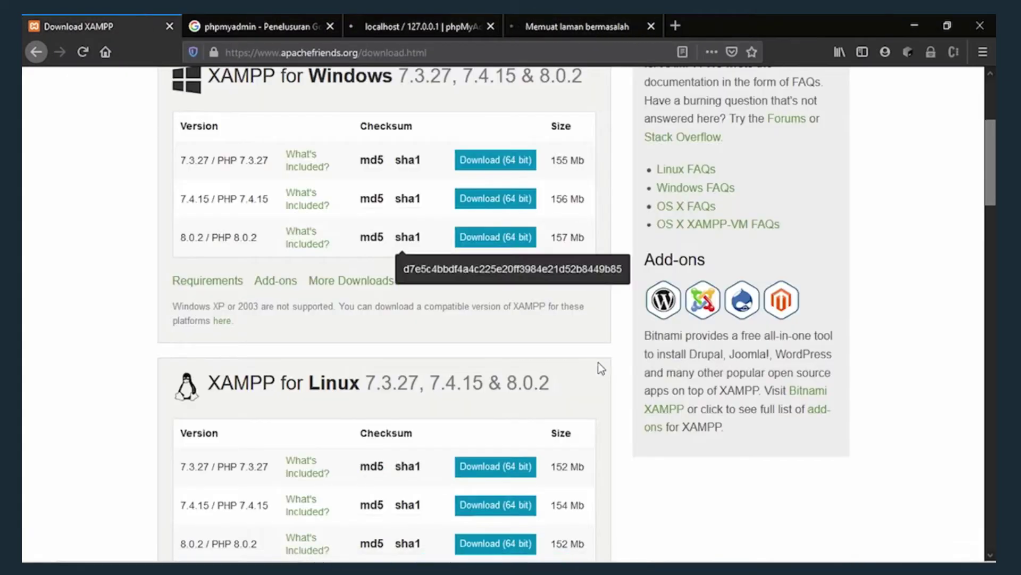
pyautogui.scroll(2, 589, 359)
pyautogui.click(429, 21)
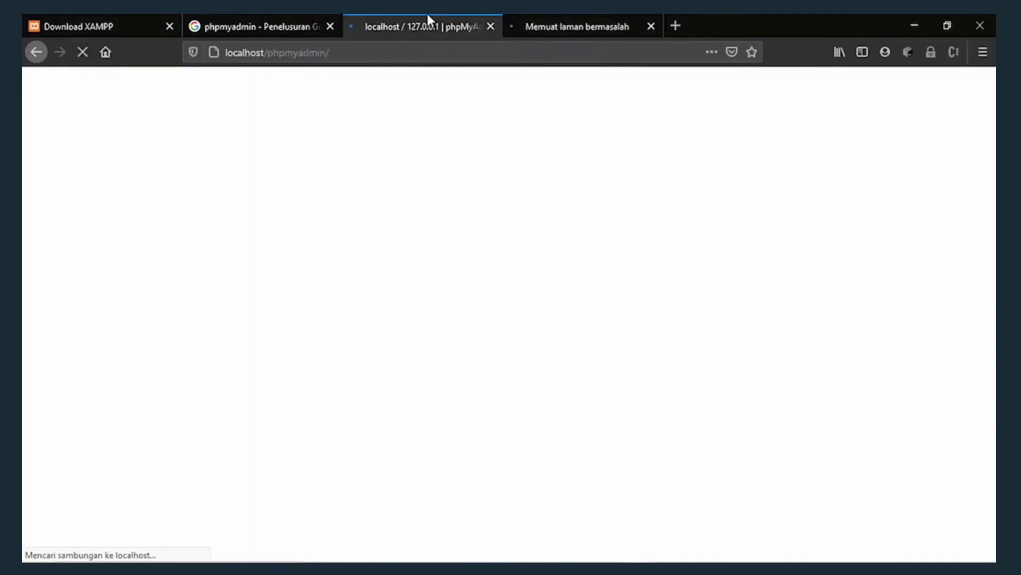
pyautogui.moveTo(842, 556)
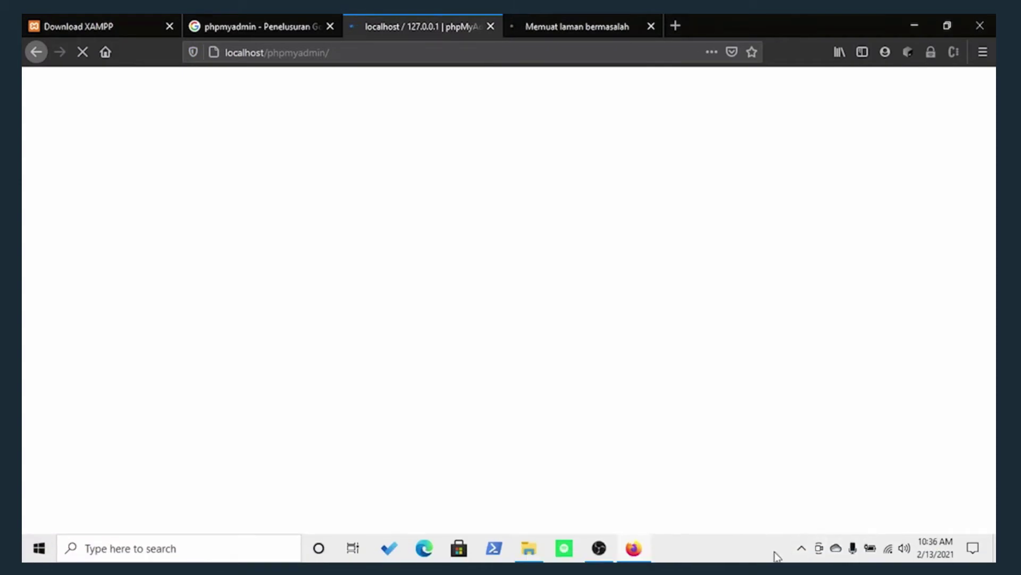
pyautogui.click(532, 551)
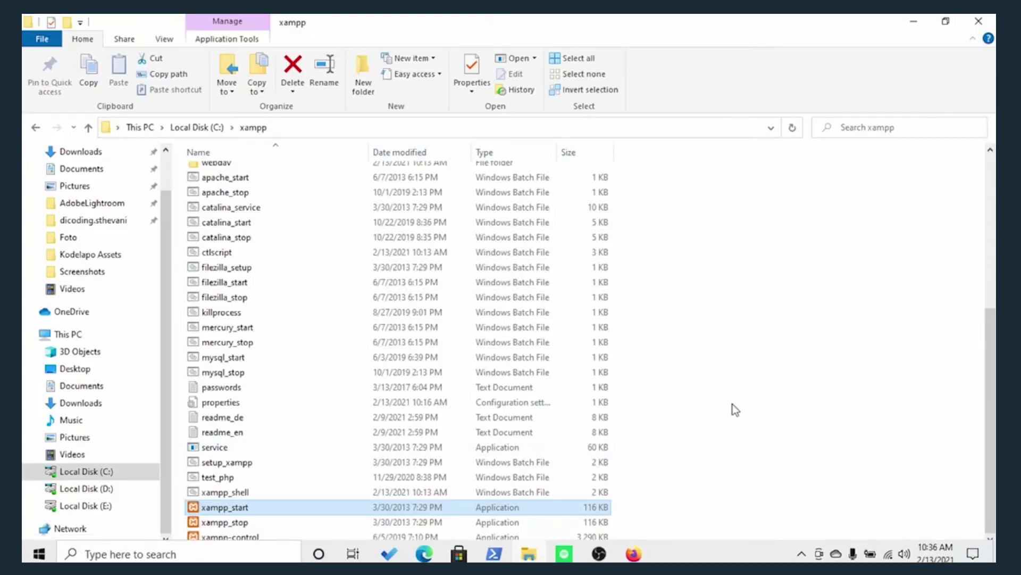
# Launch xampp-control from the C:\xampp folder and save English as its language.
pyautogui.click(420, 539)
pyautogui.doubleClick(419, 538)
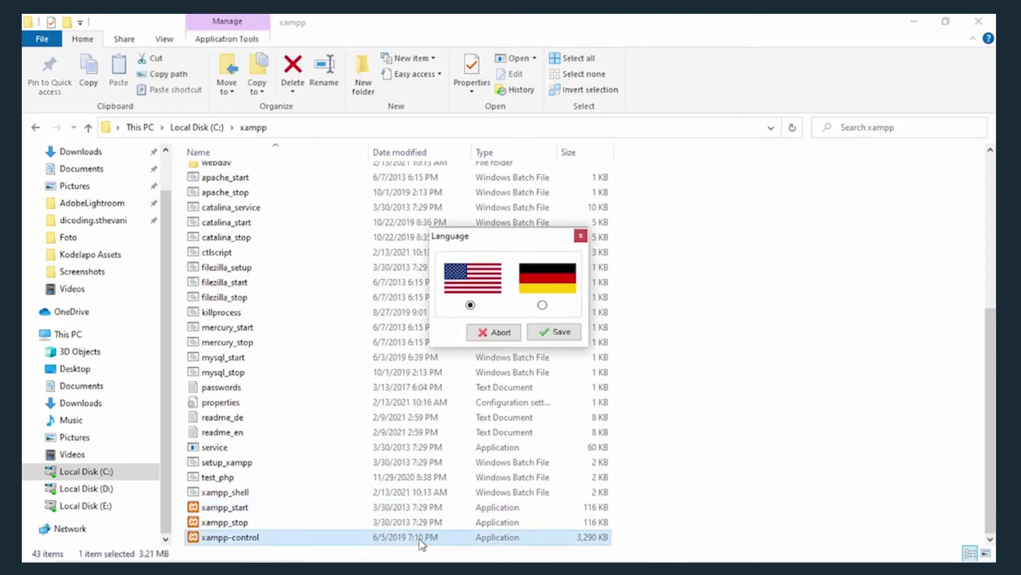
pyautogui.click(550, 331)
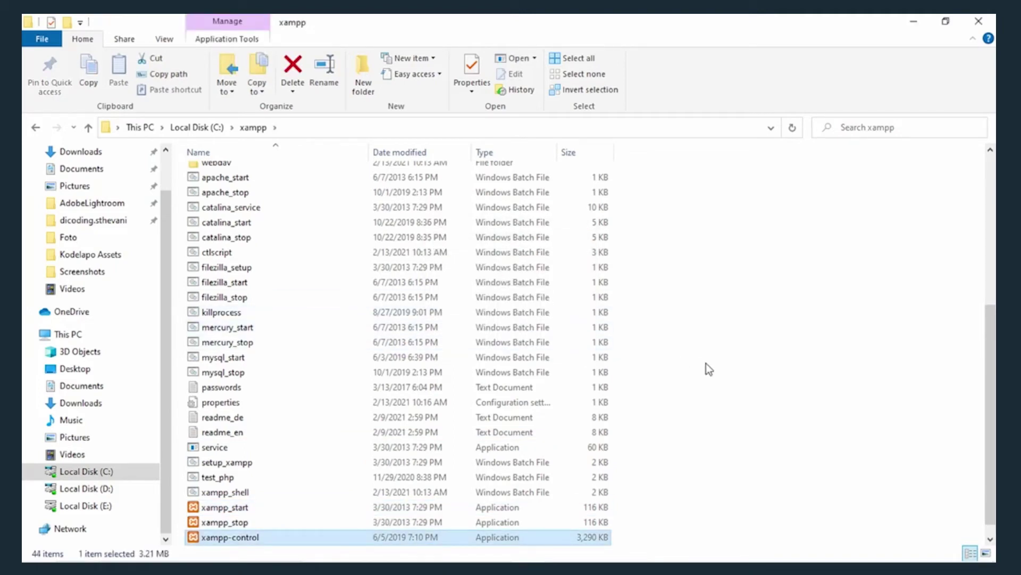
# Reload the phpMyAdmin page in the browser and close the failed localhost tab.
pyautogui.hotkey('alt', 'Tab')
pyautogui.press('F5')
pyautogui.click(532, 22)
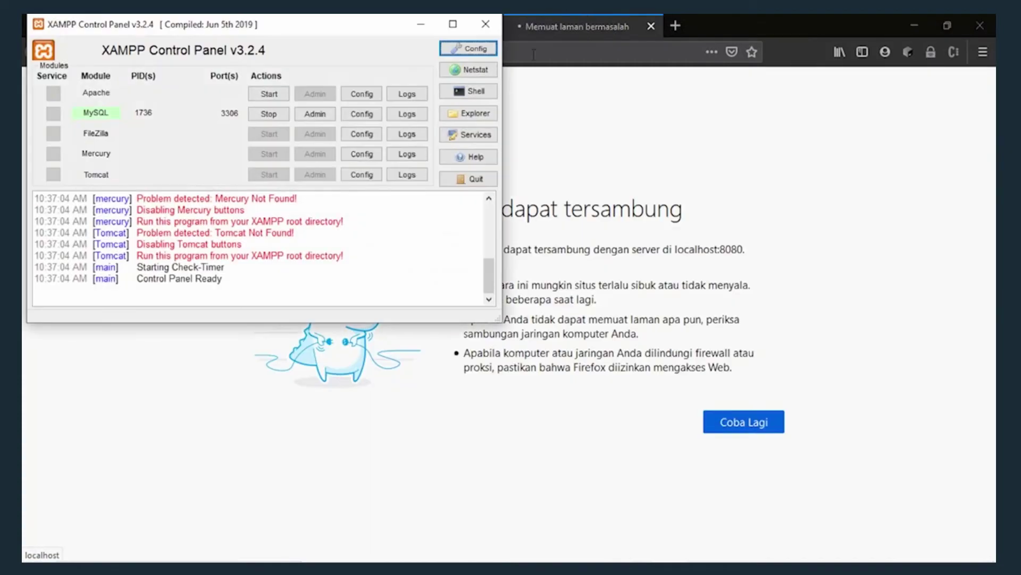
pyautogui.click(423, 25)
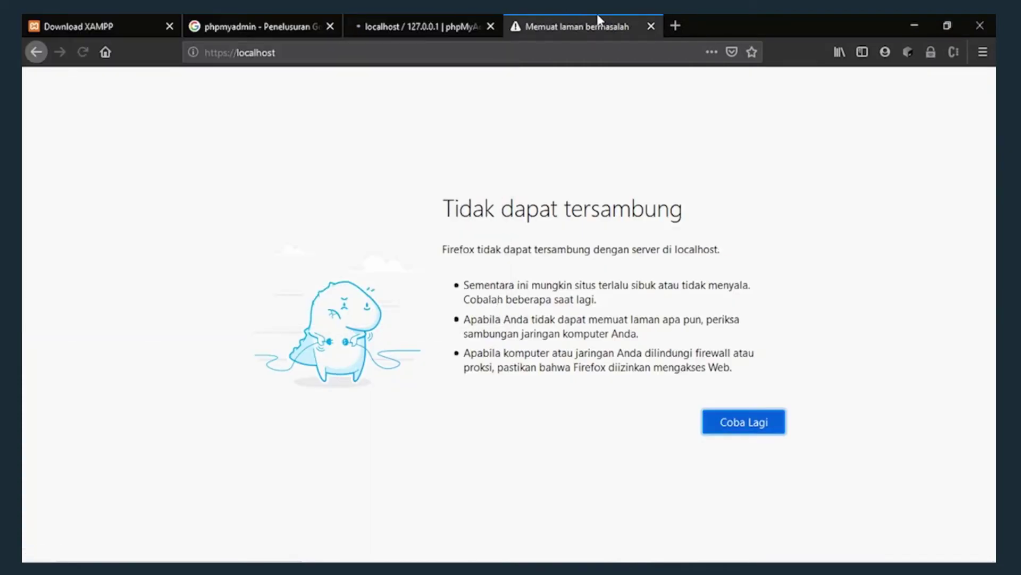
pyautogui.middleClick(604, 22)
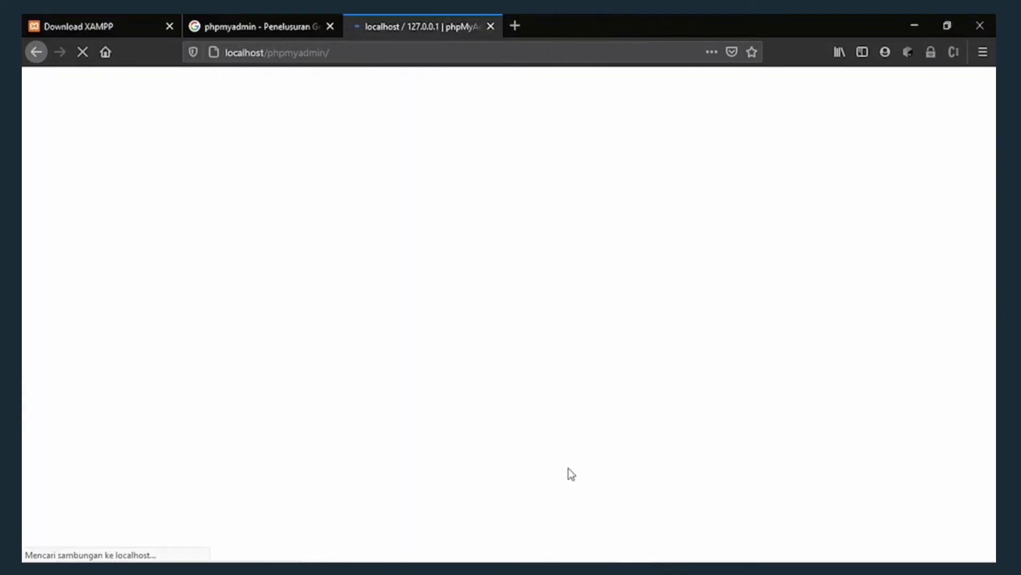
# Move the XAMPP Control Panel away from the screen corner and run xampp-control again from the C:\xampp folder.
pyautogui.hotkey('alt', 'Tab')
pyautogui.moveTo(232, 27); pyautogui.dragTo(326, 89)
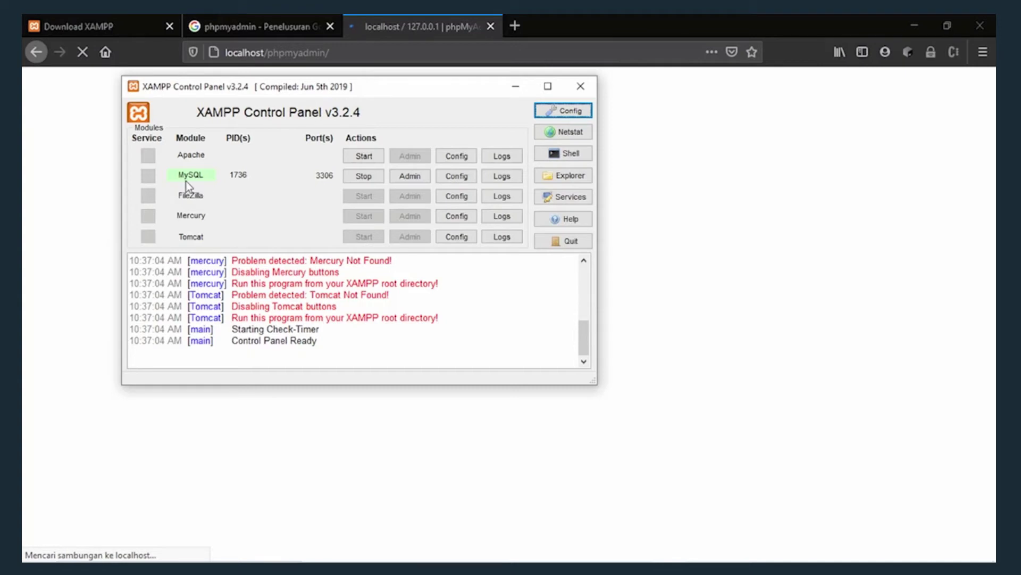
pyautogui.hotkey('alt', 'Tab')
pyautogui.click(590, 298)
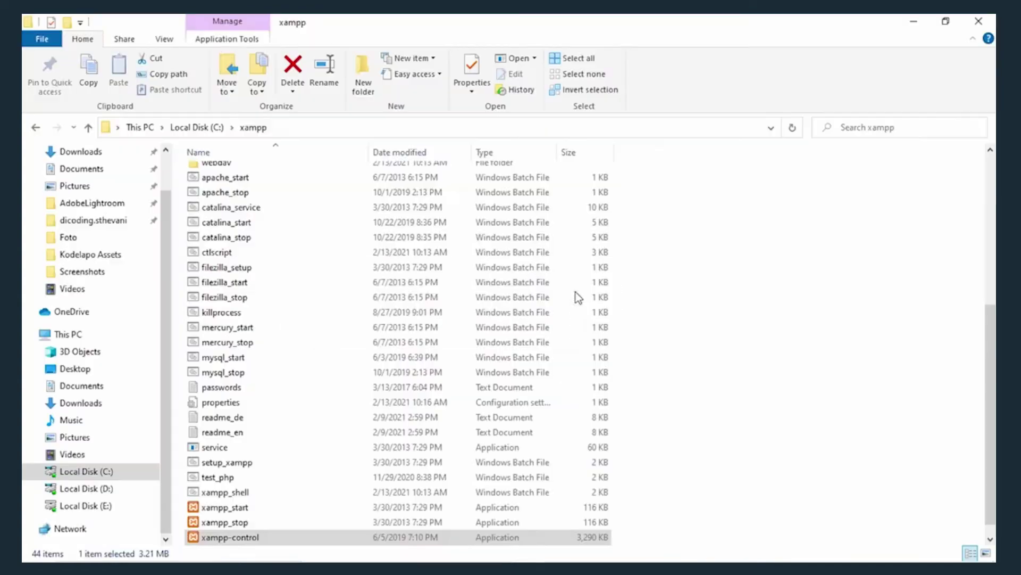
pyautogui.scroll(-1, 334, 435)
pyautogui.click(267, 494)
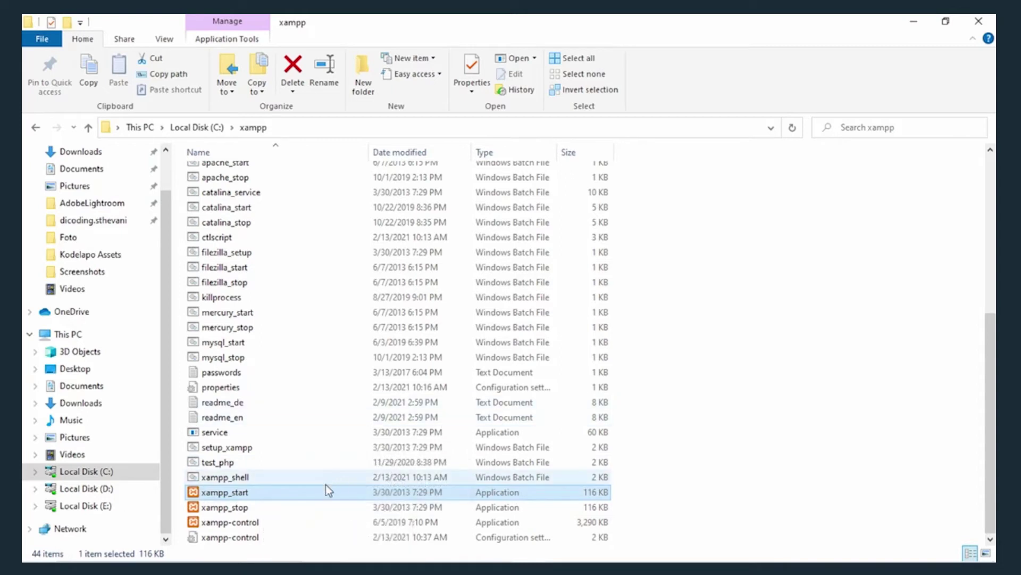
pyautogui.click(276, 492)
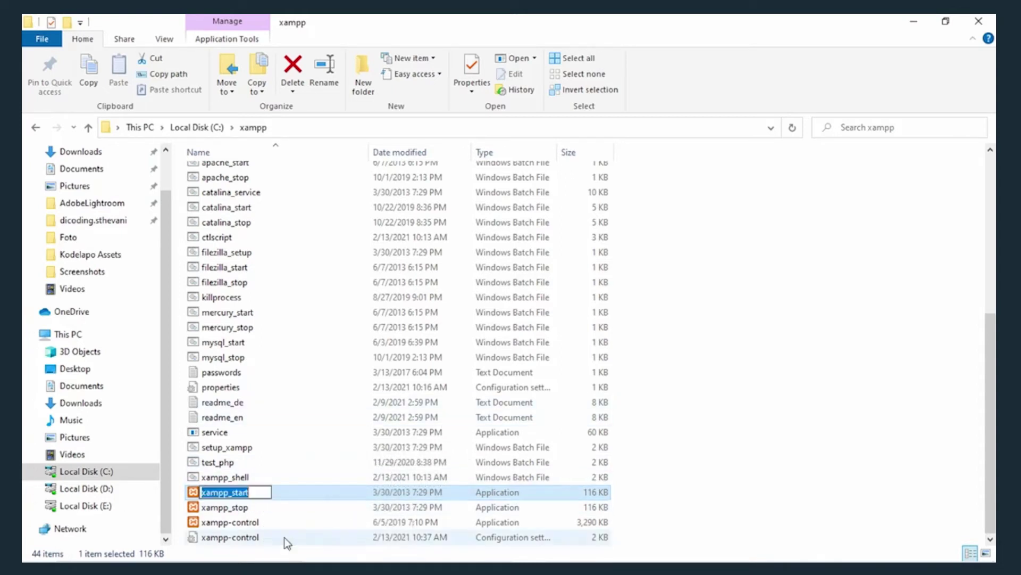
pyautogui.click(252, 523)
pyautogui.doubleClick(234, 523)
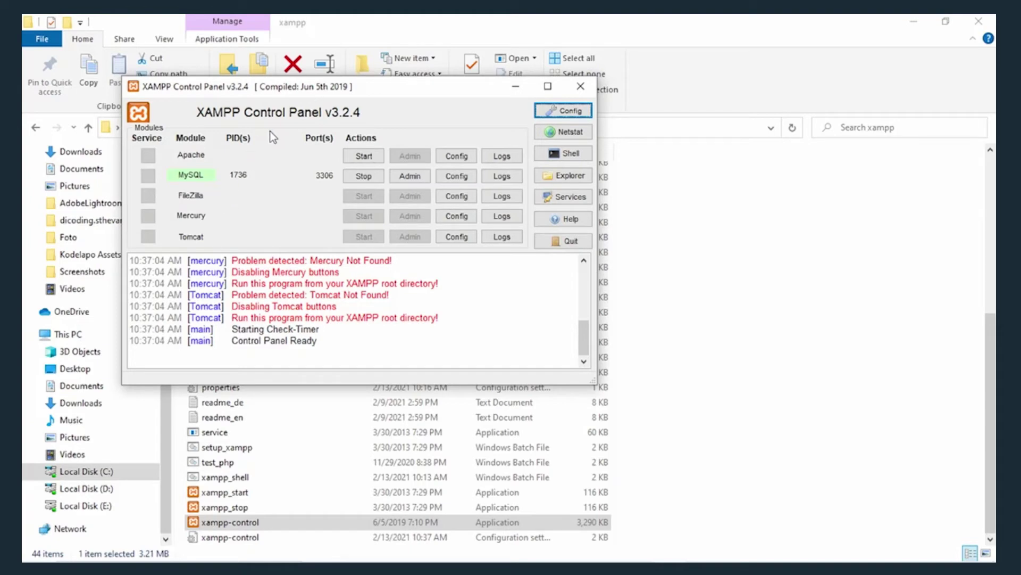
# Check the phpMyAdmin tab in the browser and stop the MySQL module in the XAMPP Control Panel.
pyautogui.hotkey('alt', 'Tab')
pyautogui.hotkey('alt', 'Tab')
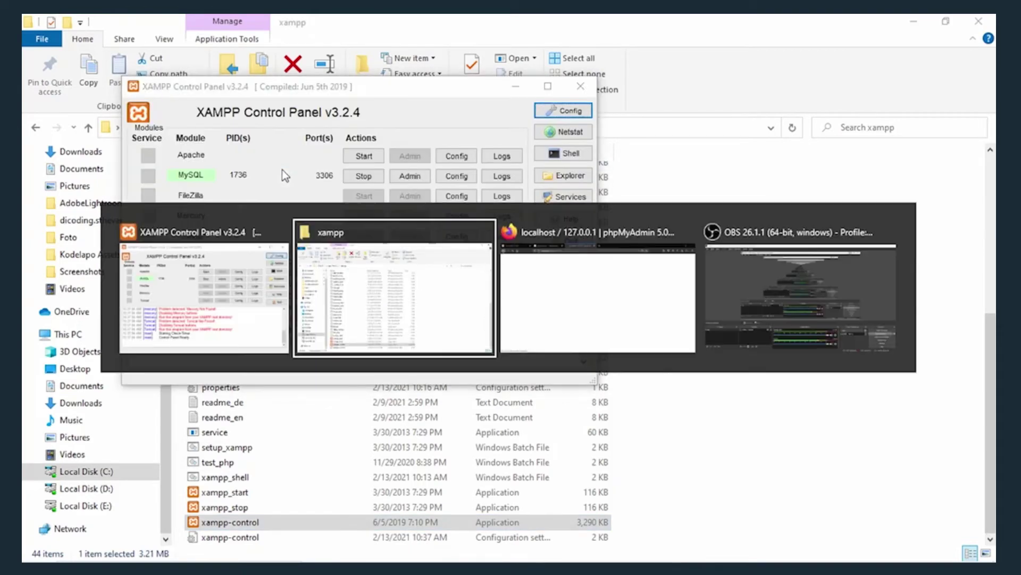
pyautogui.hotkey('alt', 'Tab')
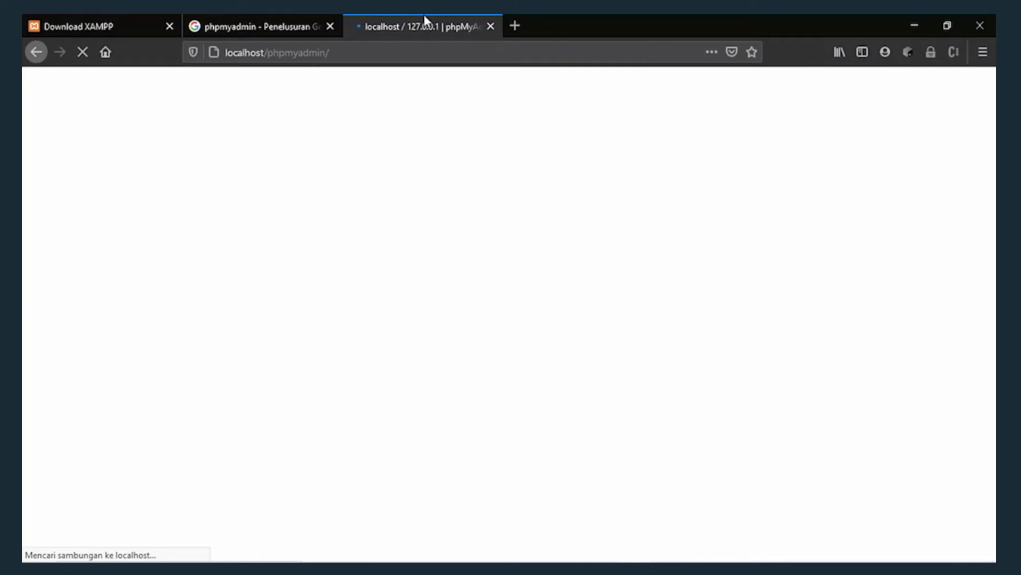
pyautogui.hotkey('alt', 'Tab')
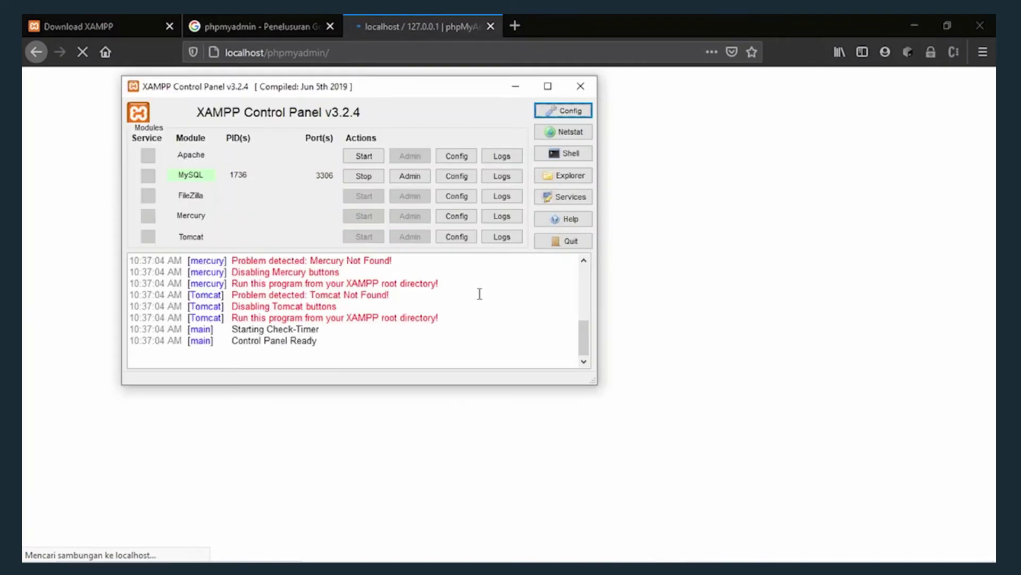
pyautogui.click(423, 310)
pyautogui.press('Down')
pyautogui.press('Down')
pyautogui.click(372, 177)
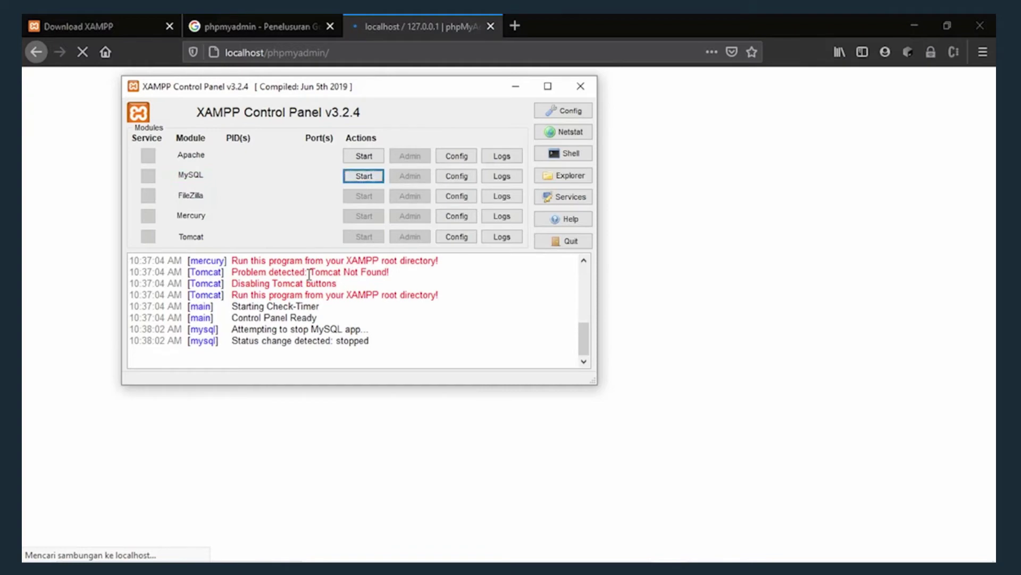
pyautogui.moveTo(255, 338); pyautogui.dragTo(390, 338)
pyautogui.click(390, 338)
# Close the stalled phpMyAdmin tab and load localhost in a new browser tab.
pyautogui.click(419, 21)
pyautogui.hotkey('ctrl', 'w')
pyautogui.hotkey('ctrl', 't')
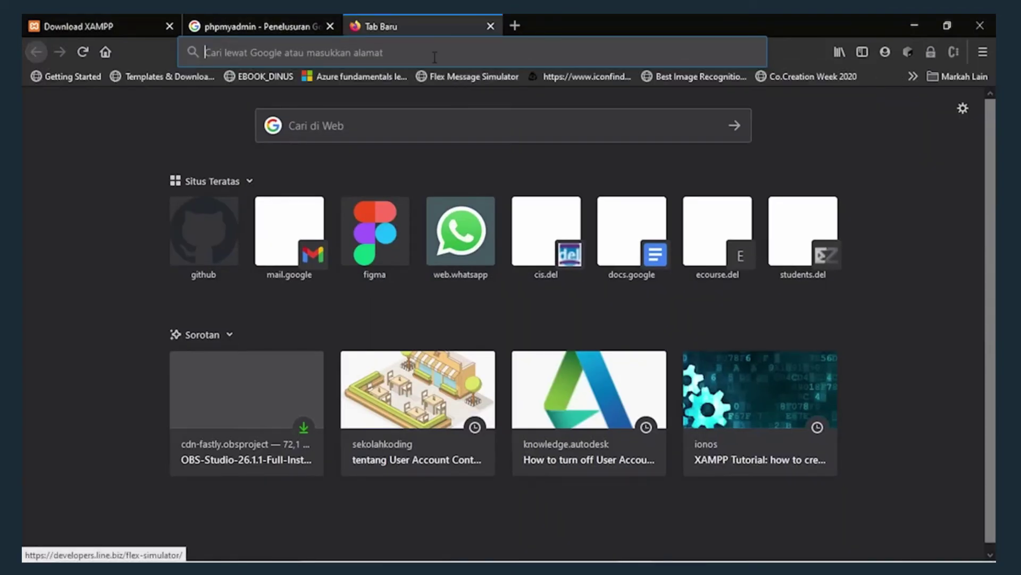
pyautogui.write('loca')
pyautogui.press('Right')
pyautogui.press('BackSpace')
pyautogui.press('BackSpace')
pyautogui.press('BackSpace')
pyautogui.press('BackSpace')
pyautogui.press('BackSpace')
pyautogui.press('BackSpace')
pyautogui.press('Return')
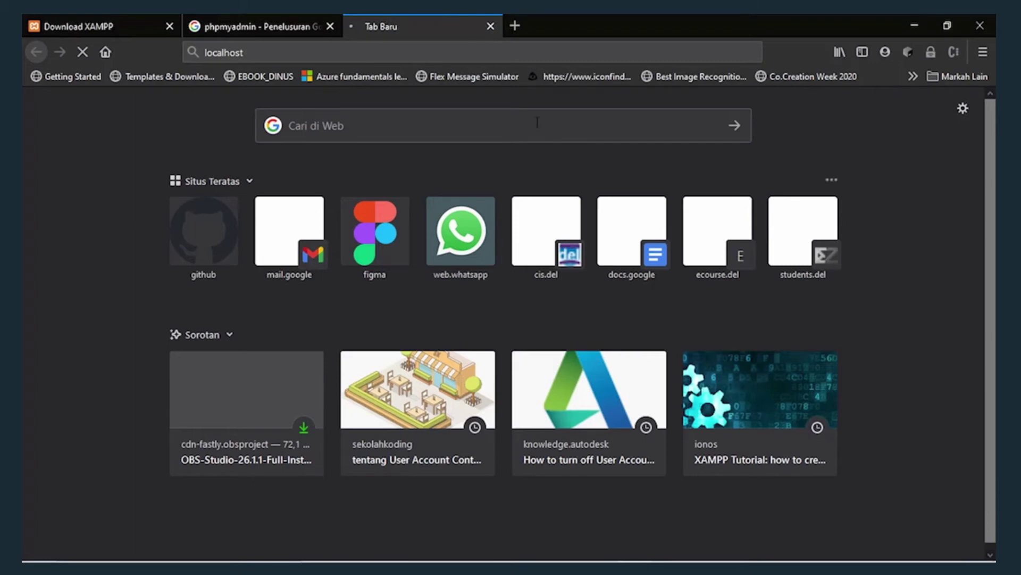
# Look at the Apache configuration options in the XAMPP Control Panel and return to the browser.
pyautogui.hotkey('alt', 'Tab')
pyautogui.click(456, 156)
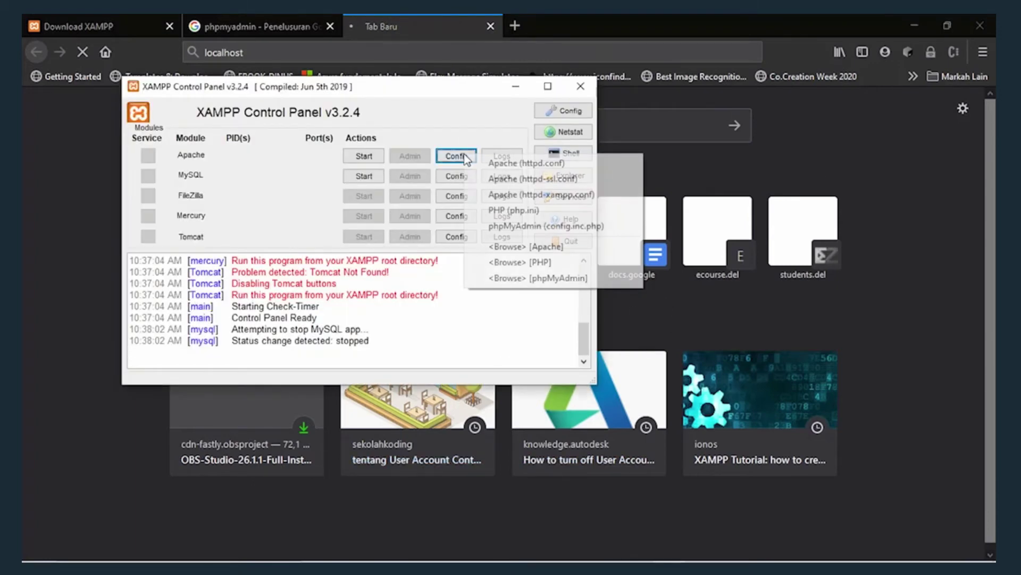
pyautogui.hotkey('alt', 'Tab')
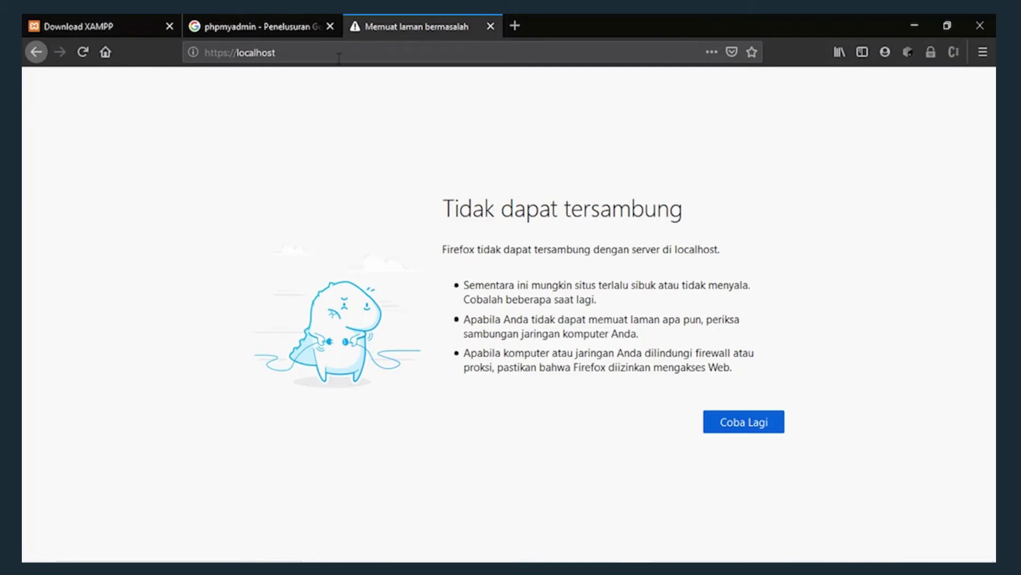
# Try to load localhost/phpmyadmin/ in another new browser tab.
pyautogui.click(515, 25)
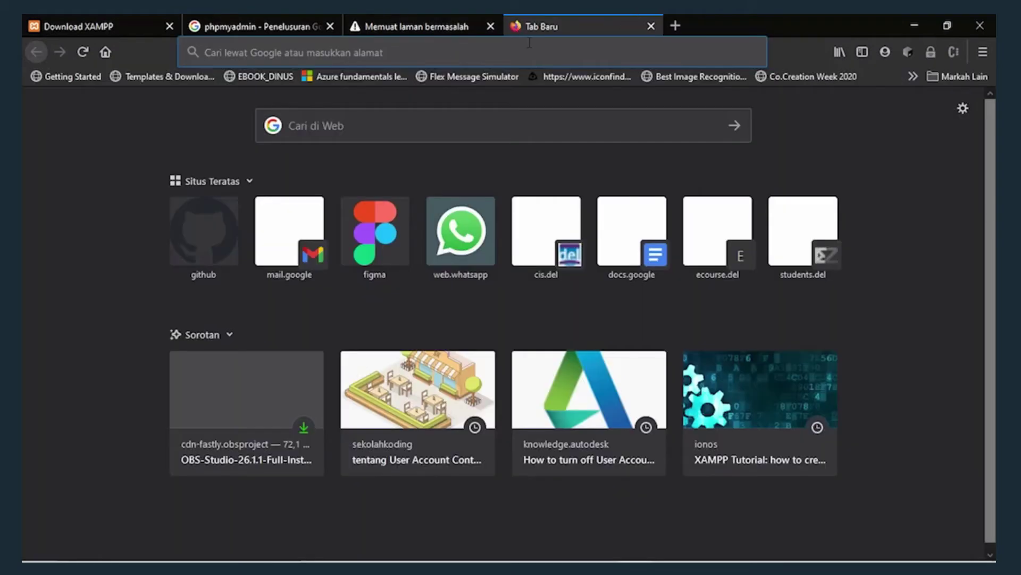
pyautogui.write('localhost')
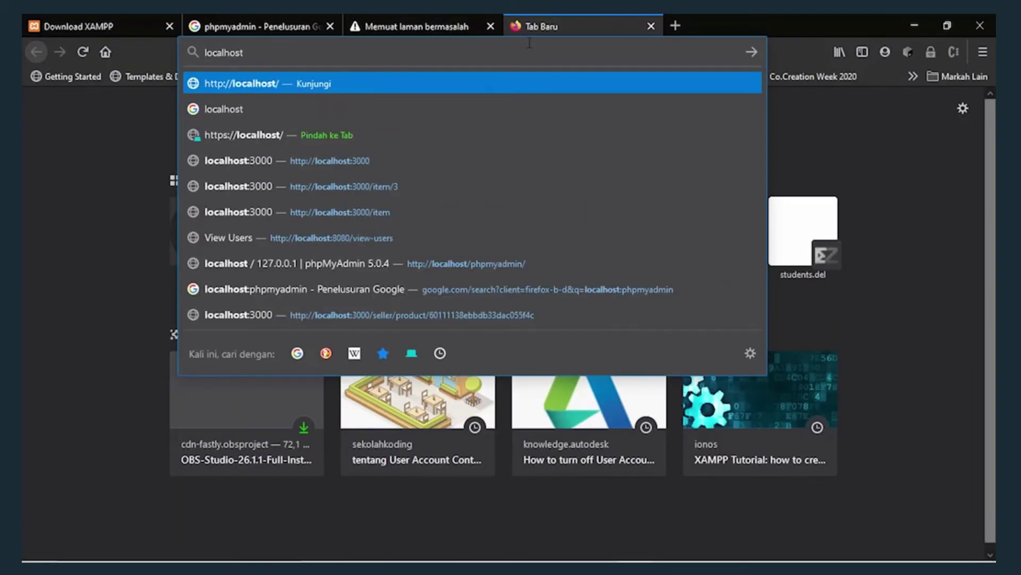
pyautogui.write('/ph')
pyautogui.press('Return')
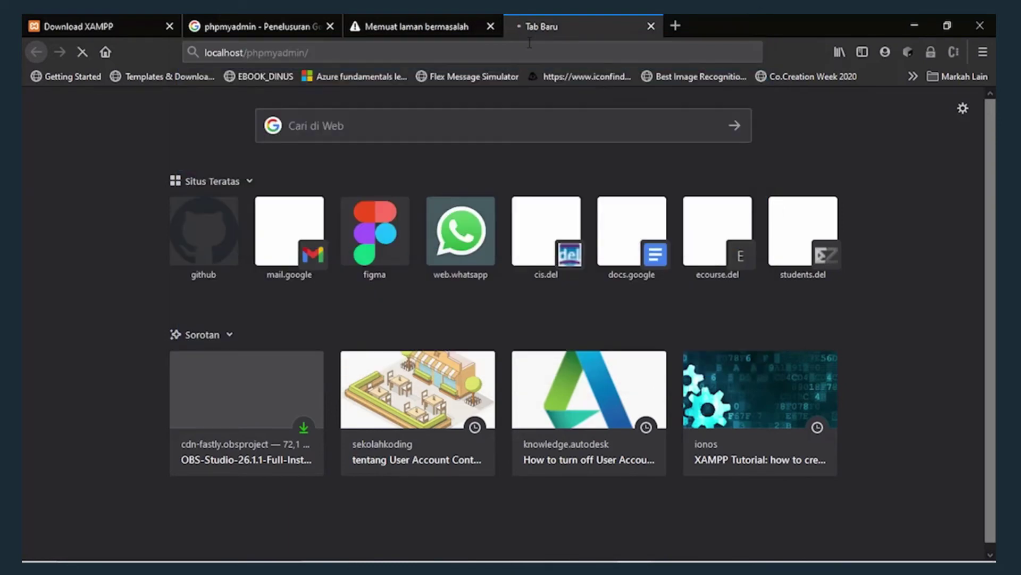
pyautogui.click(527, 47)
pyautogui.click(876, 209)
# Check the module list in the XAMPP Control Panel against the localhost and phpMyAdmin browser tabs.
pyautogui.hotkey('alt', 'Tab')
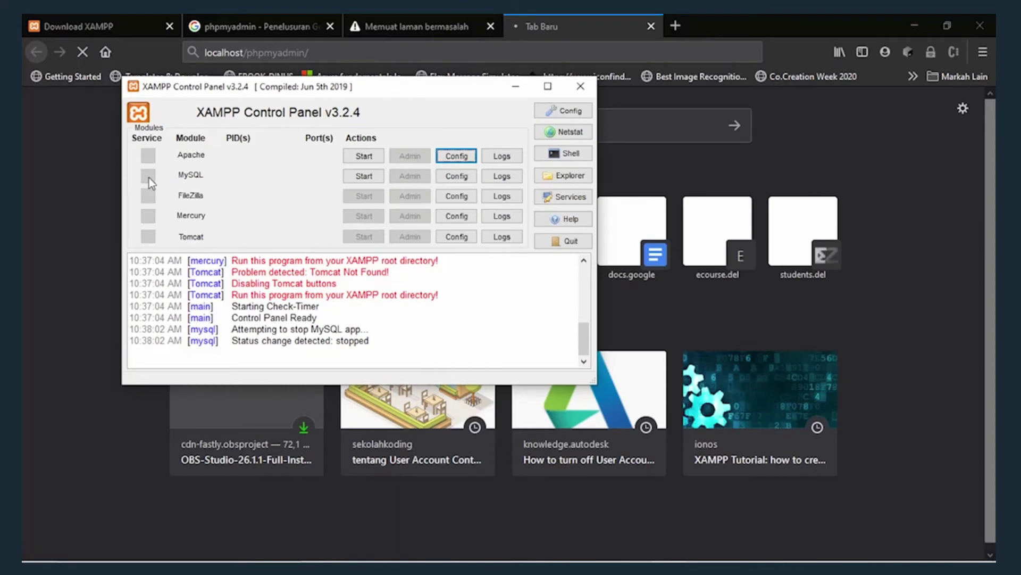
pyautogui.click(420, 26)
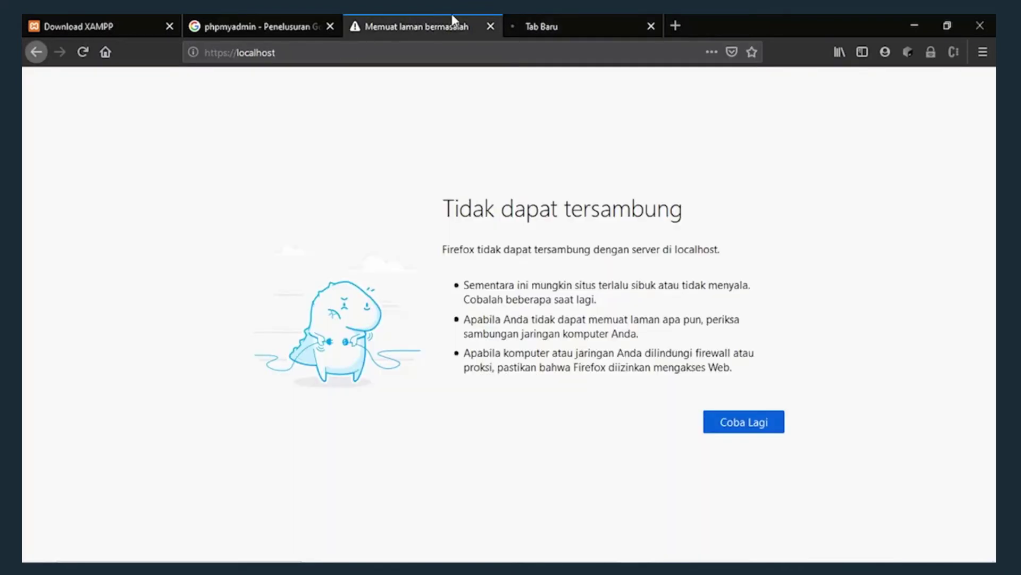
pyautogui.click(550, 21)
pyautogui.hotkey('alt', 'Tab')
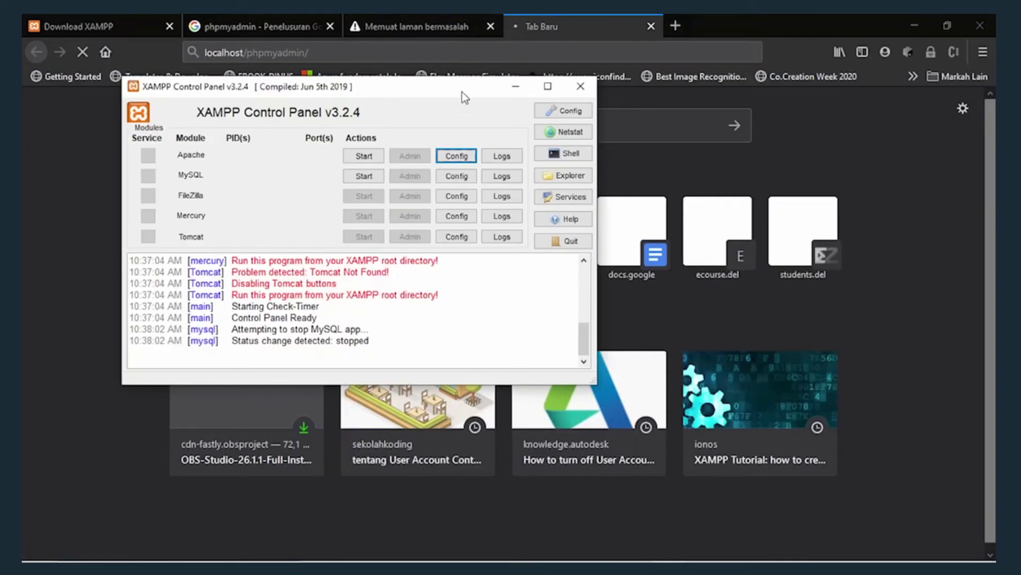
# Examine the MySQL log and configuration options and the Apache configuration options in the XAMPP Control Panel.
pyautogui.moveTo(469, 96); pyautogui.dragTo(464, 135)
pyautogui.click(498, 213)
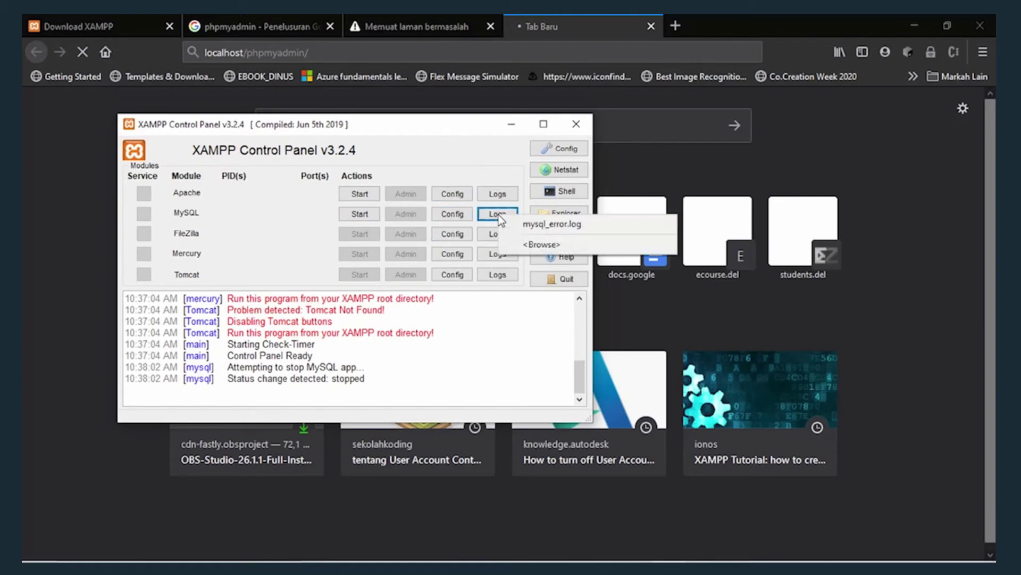
pyautogui.click(452, 214)
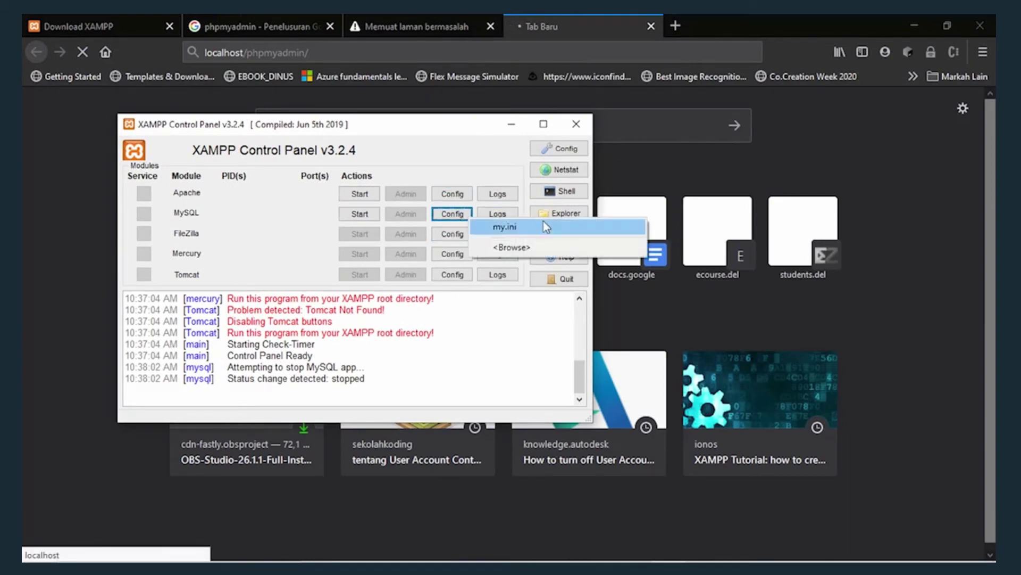
pyautogui.click(453, 194)
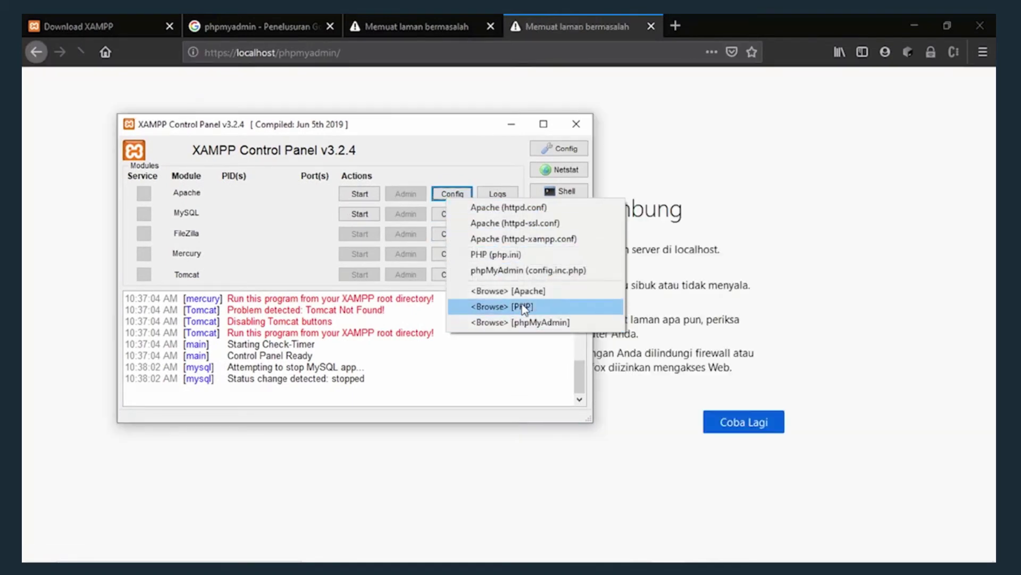
pyautogui.click(825, 259)
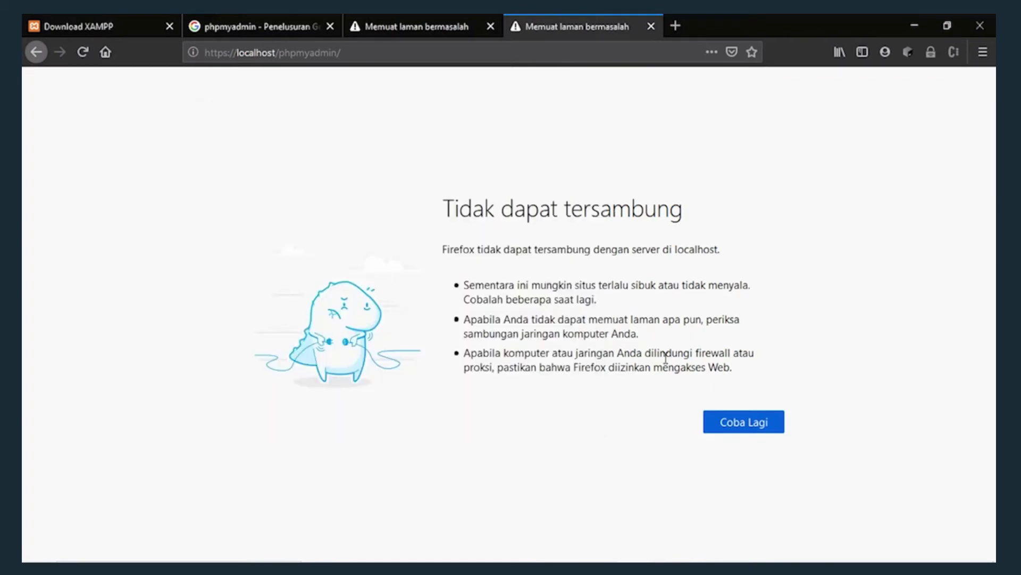
# Start the Apache and MySQL modules in the XAMPP Control Panel and check the log.
pyautogui.hotkey('alt', 'Tab')
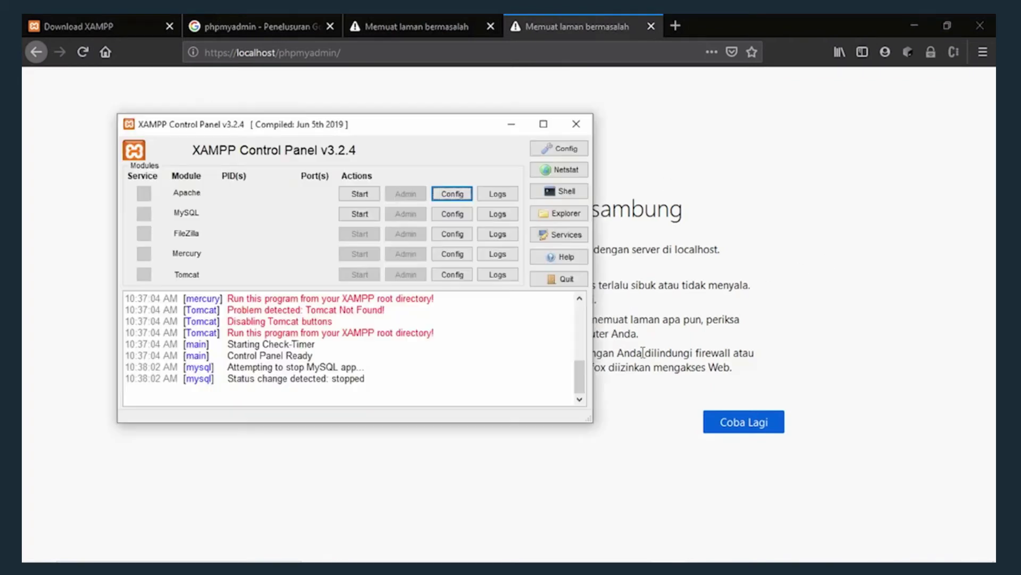
pyautogui.click(355, 193)
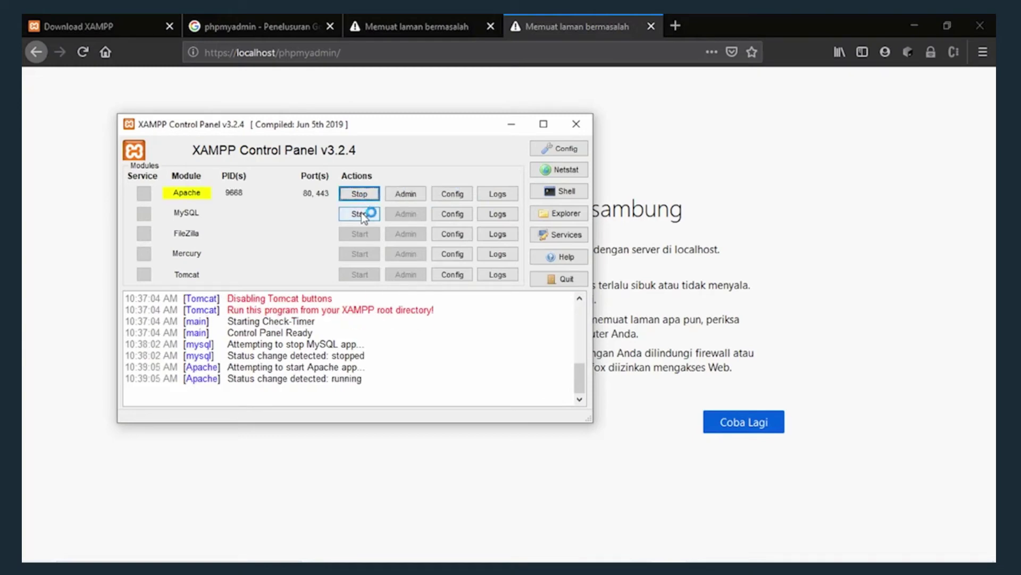
pyautogui.click(353, 214)
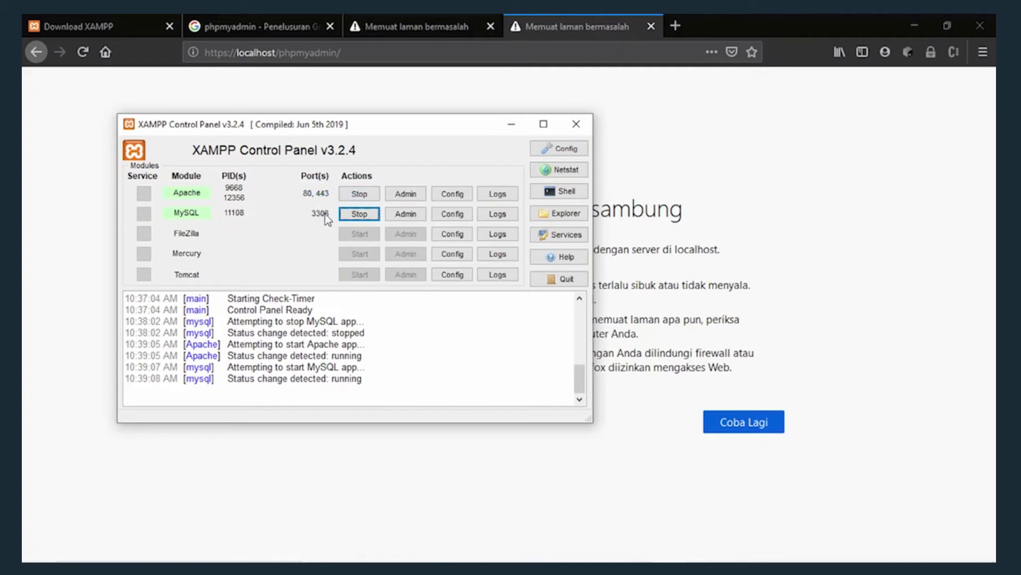
pyautogui.scroll(2, 255, 369)
pyautogui.scroll(-2, 250, 351)
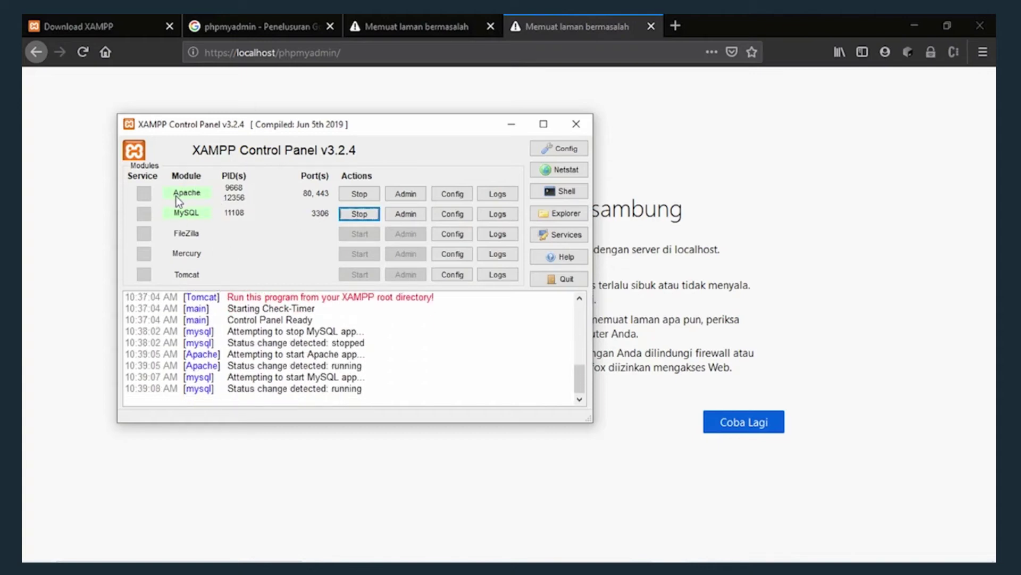
pyautogui.hotkey('alt', 'Tab')
pyautogui.hotkey('ctrl', 'l')
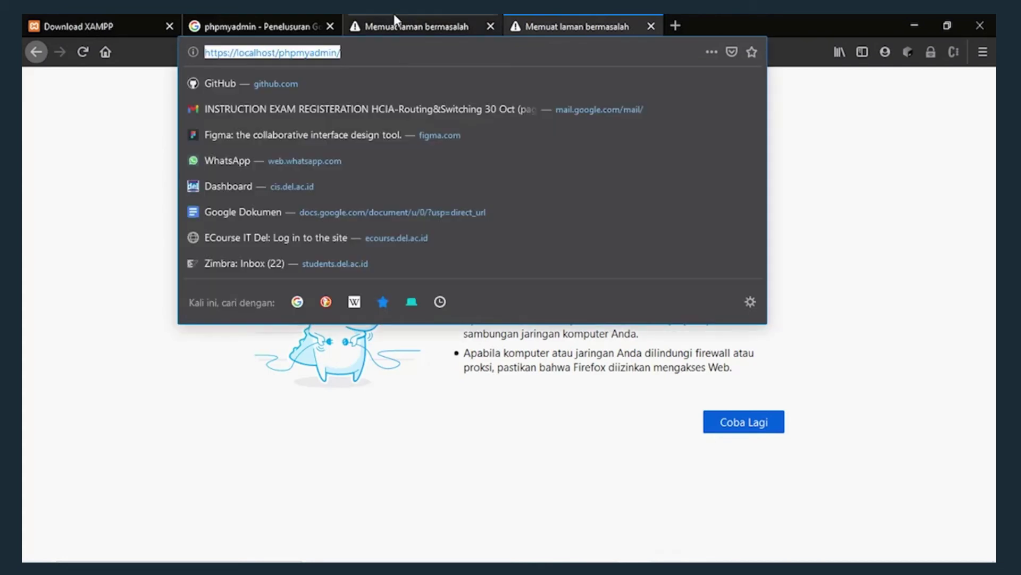
pyautogui.click(394, 20)
pyautogui.click(365, 55)
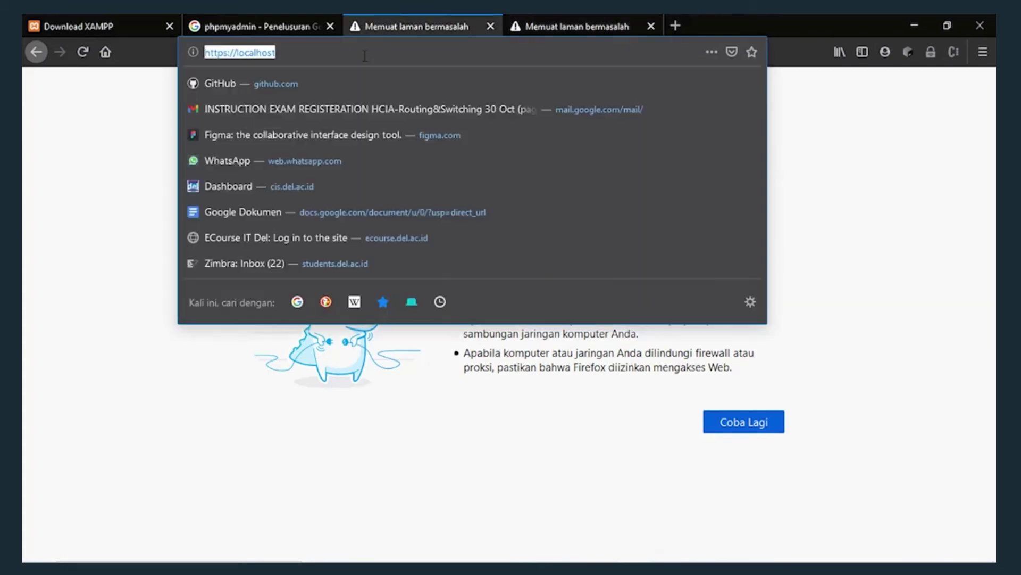
pyautogui.click(364, 55)
pyautogui.press('BackSpace')
pyautogui.press('BackSpace')
pyautogui.press('BackSpace')
pyautogui.press('BackSpace')
pyautogui.press('BackSpace')
pyautogui.press('BackSpace')
pyautogui.press('BackSpace')
pyautogui.press('BackSpace')
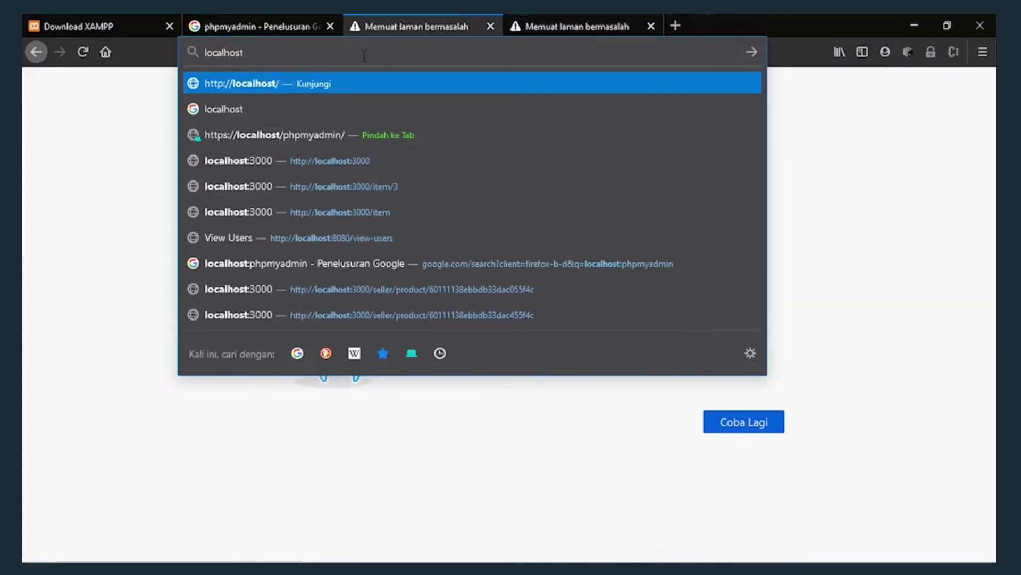
pyautogui.press('Return')
# Examine the XAMPP welcome dashboard page, from its header to the Bitnami section and footer.
pyautogui.scroll(-5, 383, 335)
pyautogui.scroll(5, 540, 292)
pyautogui.scroll(-5, 509, 314)
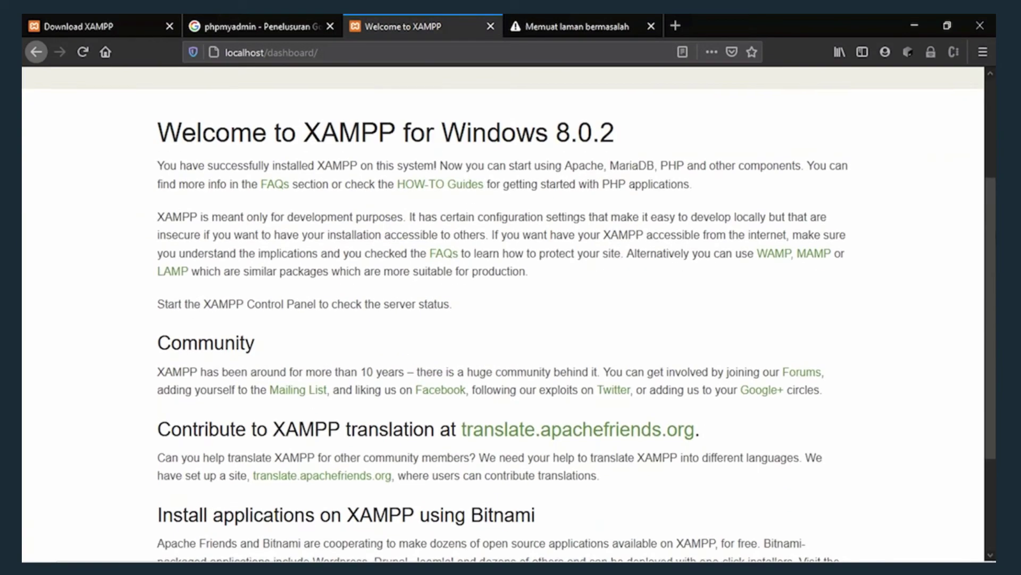
pyautogui.scroll(5, 603, 130)
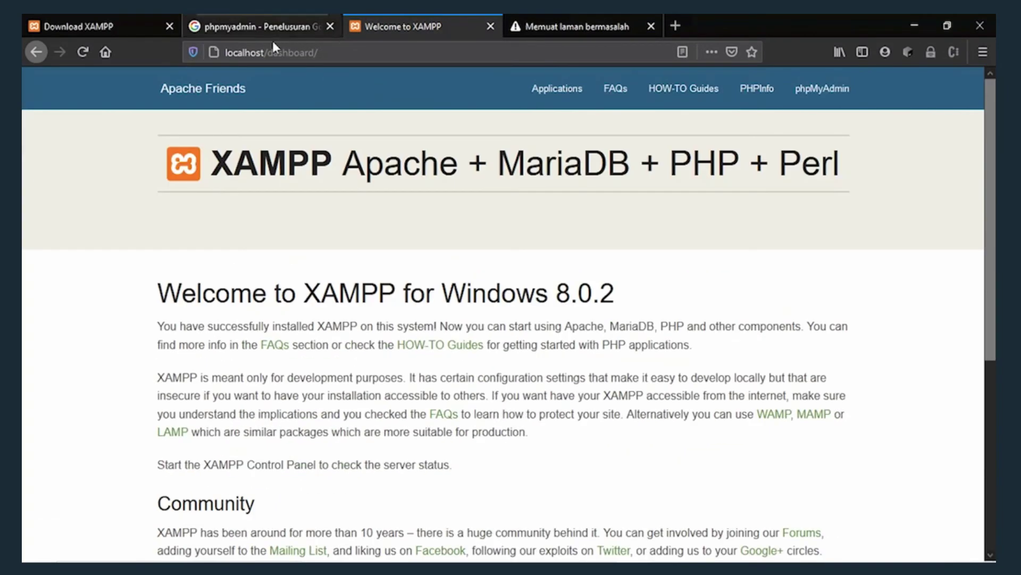
pyautogui.scroll(-5, 320, 266)
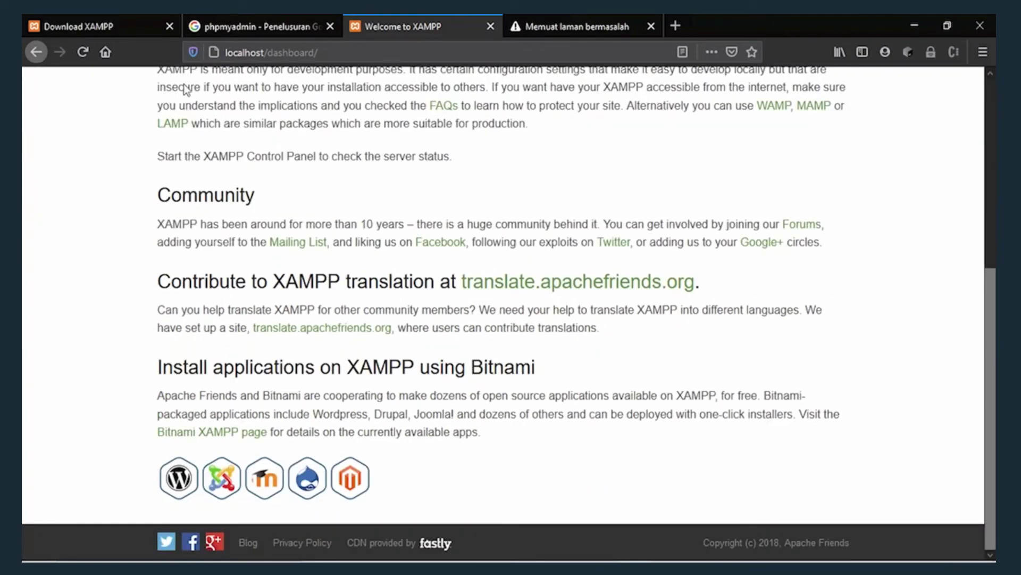
pyautogui.click(290, 52)
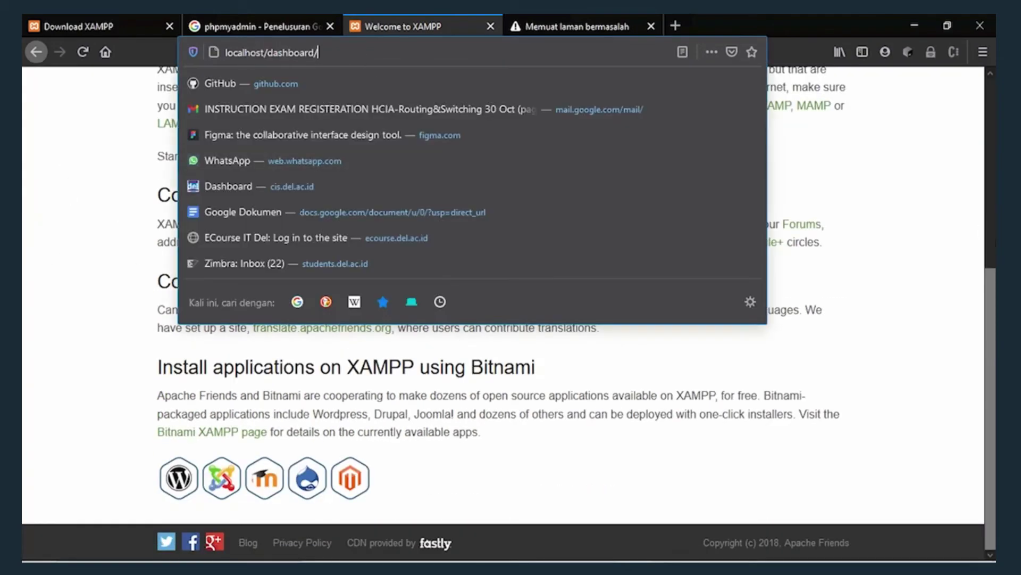
pyautogui.click(927, 299)
pyautogui.scroll(3, 852, 330)
pyautogui.scroll(-3, 734, 330)
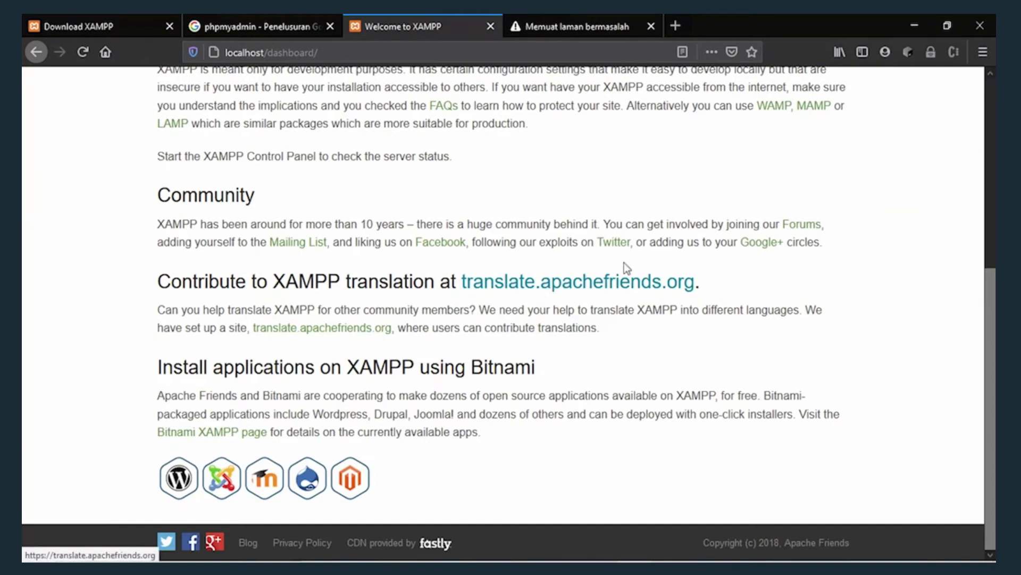
pyautogui.scroll(6, 616, 257)
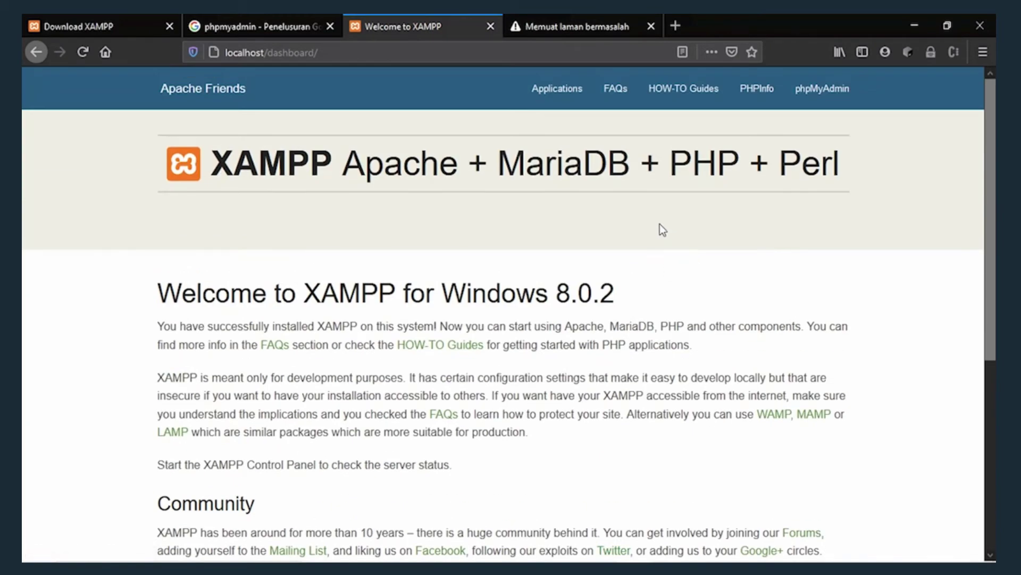
# Load localhost/phpmyadmin/ in the tab that holds the failed phpMyAdmin page.
pyautogui.click(536, 19)
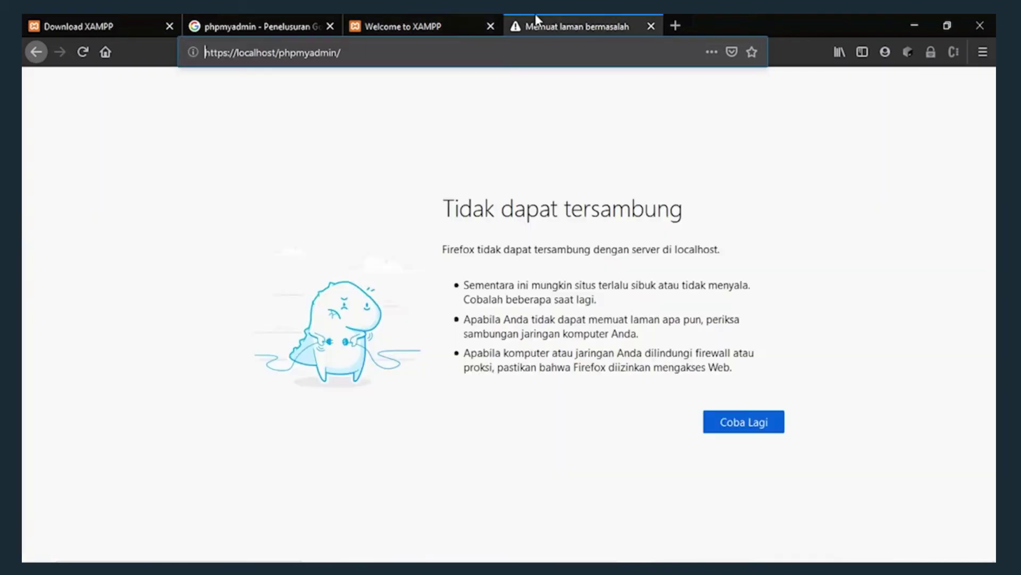
pyautogui.click(415, 54)
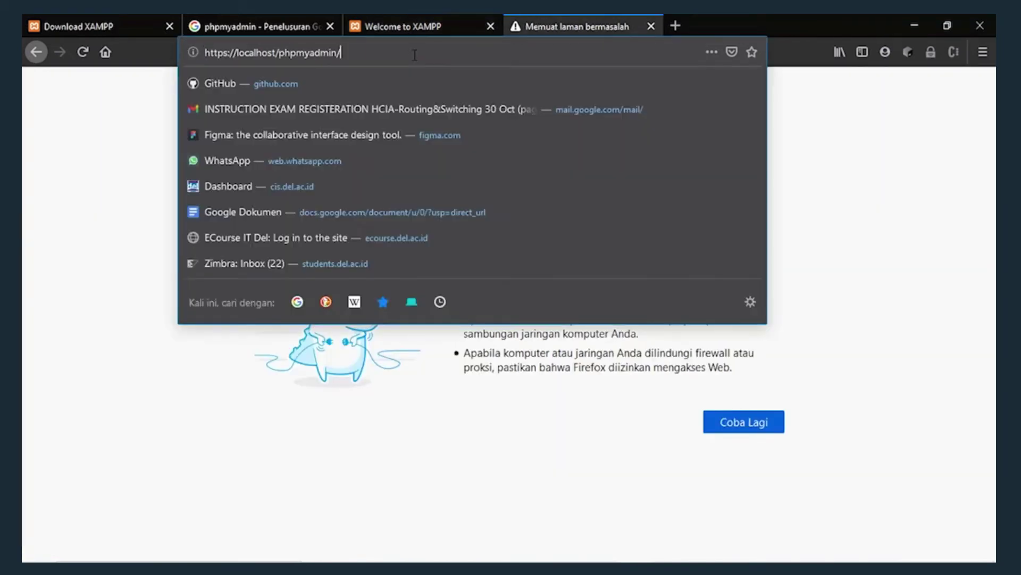
pyautogui.hotkey('ctrl', 'a')
pyautogui.write('loc')
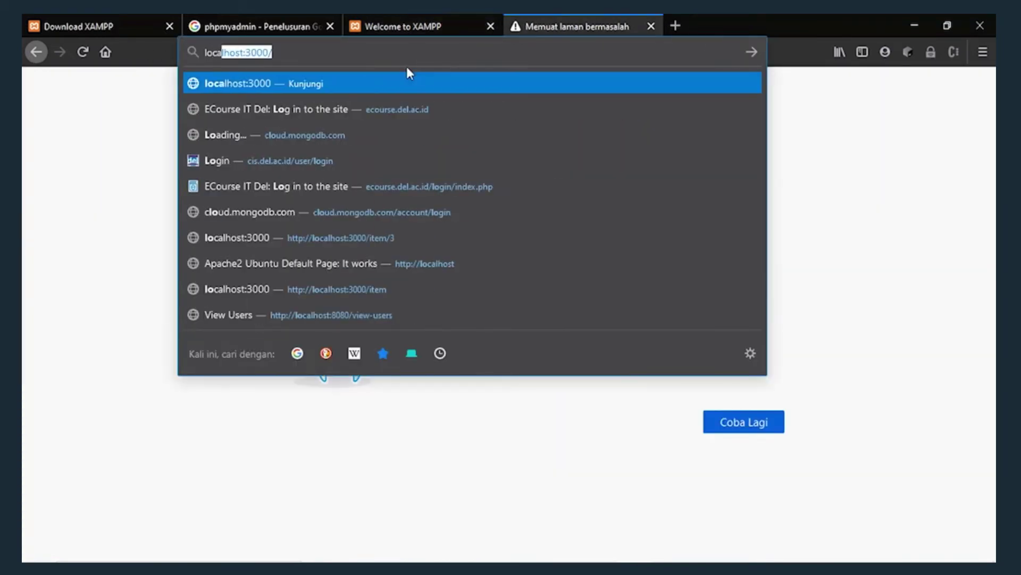
pyautogui.write('alhost/')
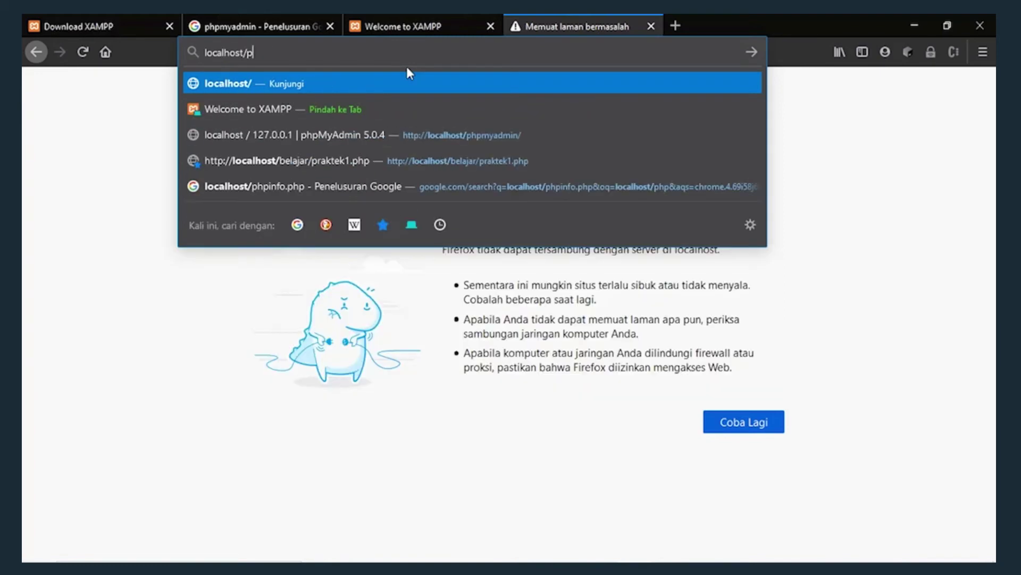
pyautogui.write('phpmyadmin/')
pyautogui.press('Return')
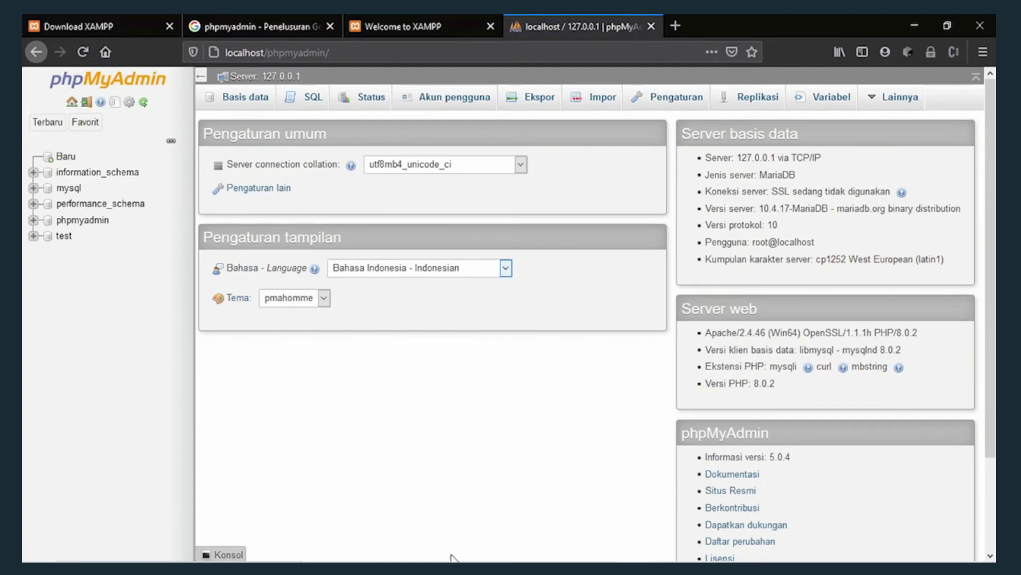
# Check the Apache and MySQL status in the XAMPP Control Panel, and return to the phpMyAdmin page.
pyautogui.hotkey('alt', 'Tab')
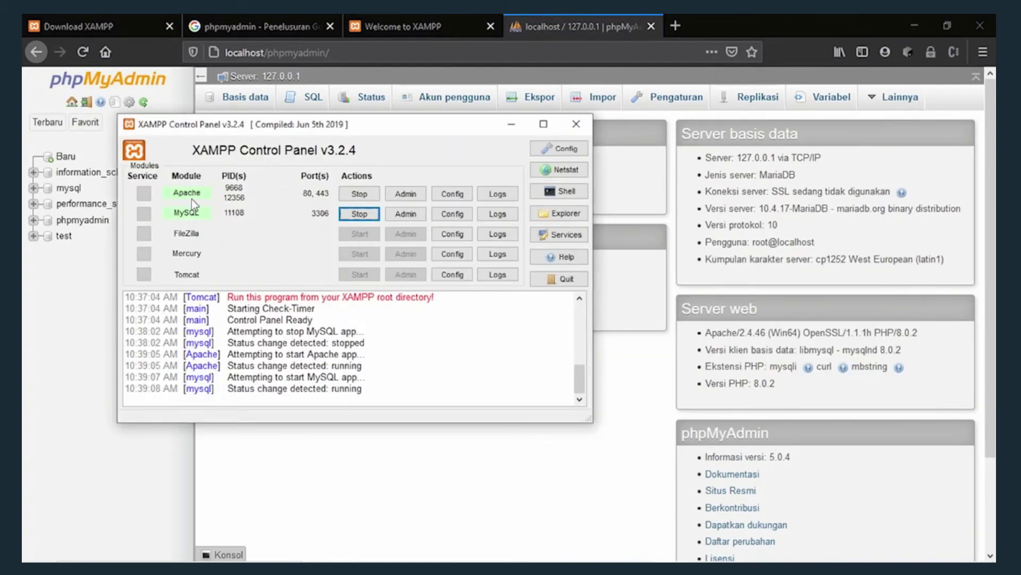
pyautogui.moveTo(410, 342); pyautogui.dragTo(420, 373)
pyautogui.click(418, 370)
pyautogui.hotkey('alt', 'Tab')
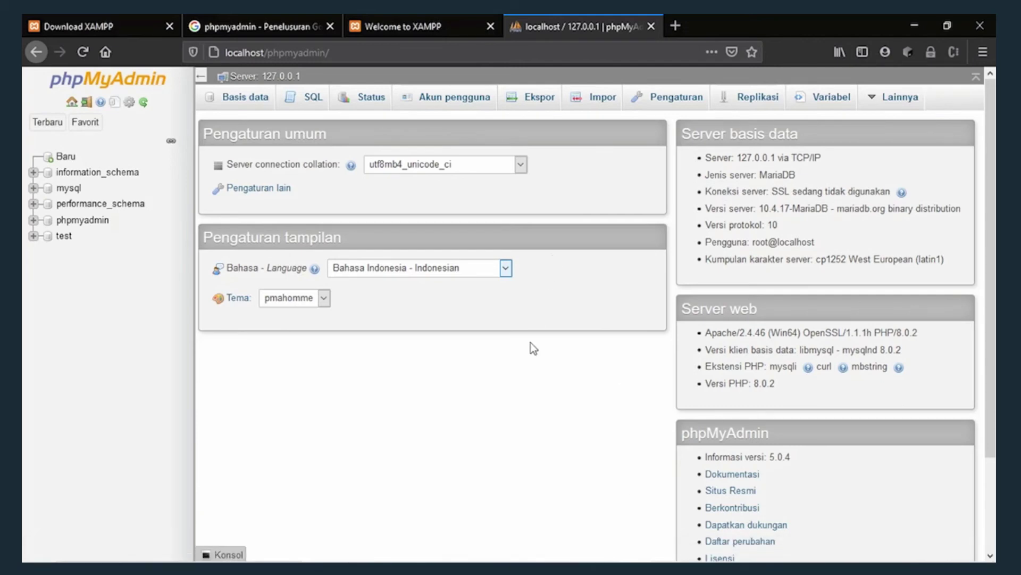
# Find Visual Studio Code through the Windows search and launch it.
pyautogui.press('super')
pyautogui.write('vis')
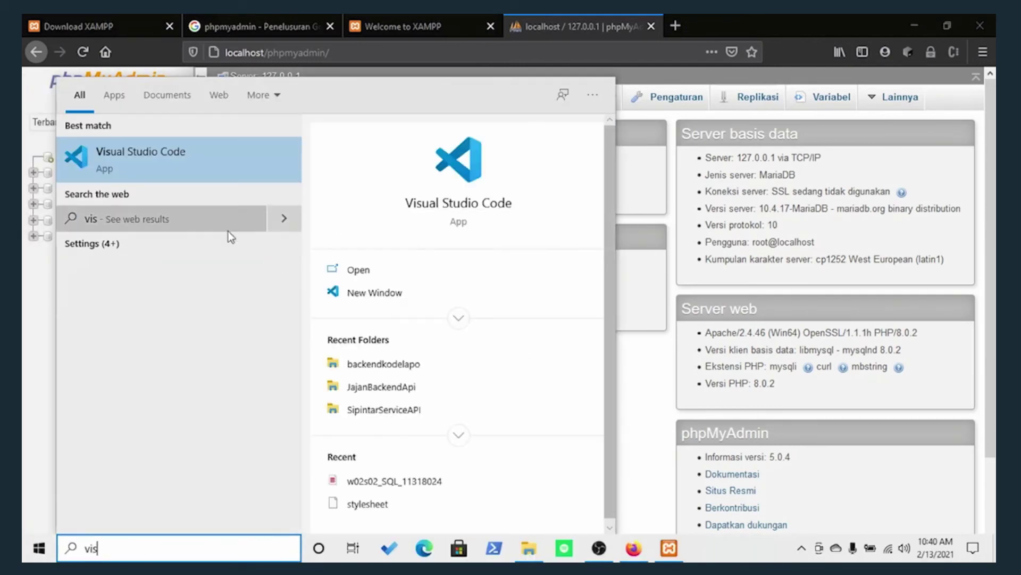
pyautogui.click(210, 164)
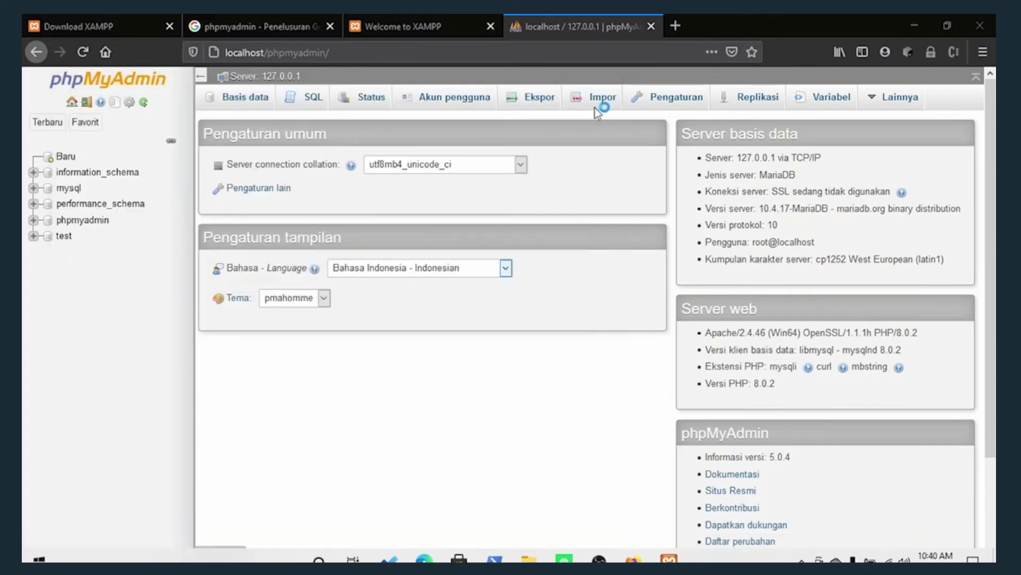
pyautogui.click(678, 25)
pyautogui.write('localhost:3000/')
pyautogui.press('Right')
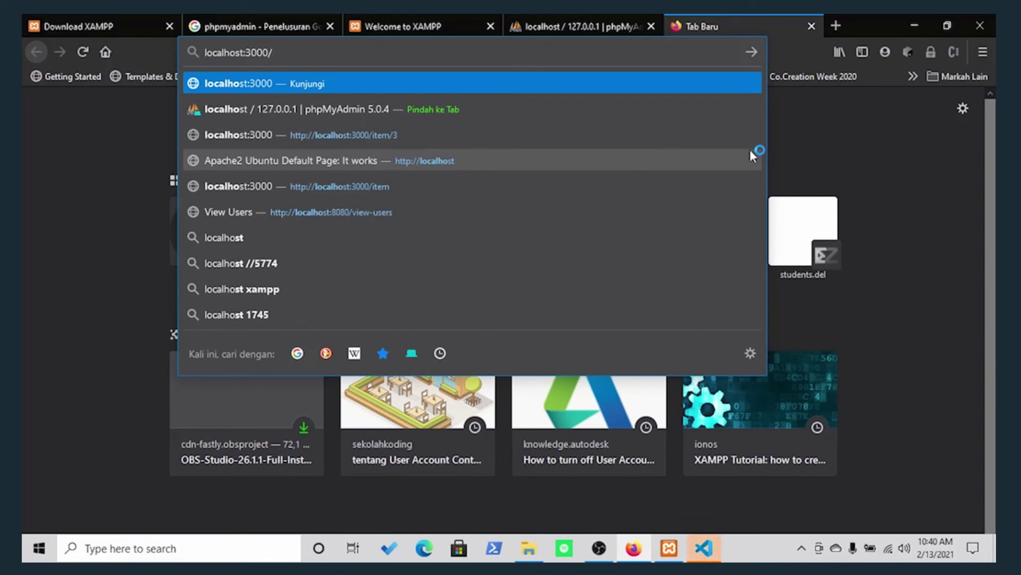
pyautogui.click(894, 129)
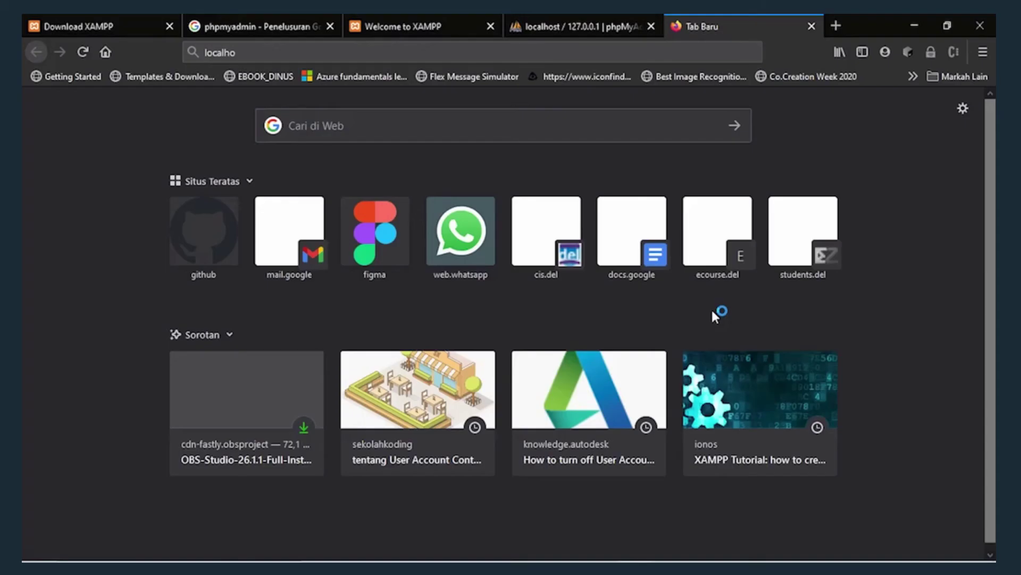
pyautogui.click(614, 16)
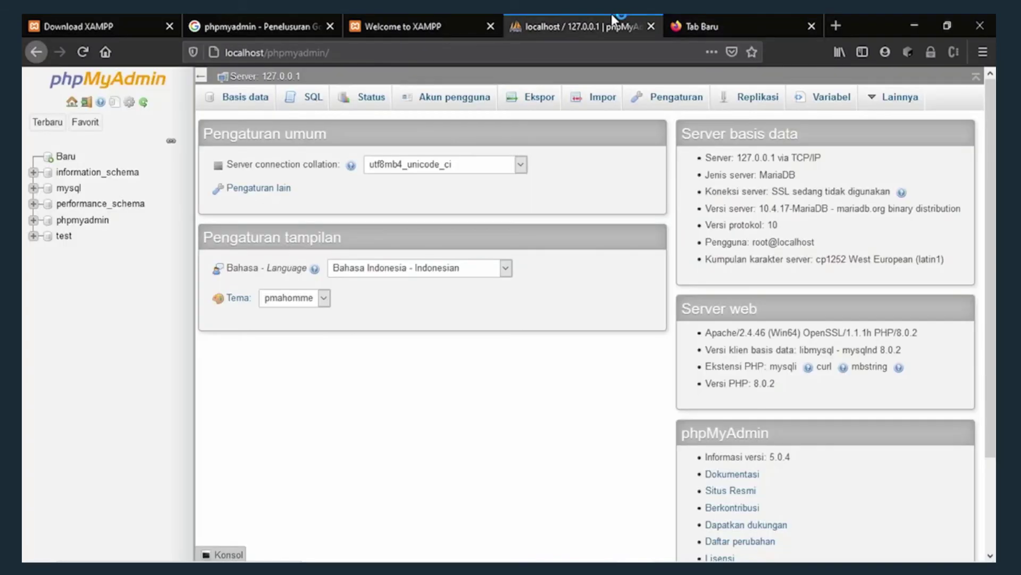
pyautogui.click(375, 22)
pyautogui.click(702, 23)
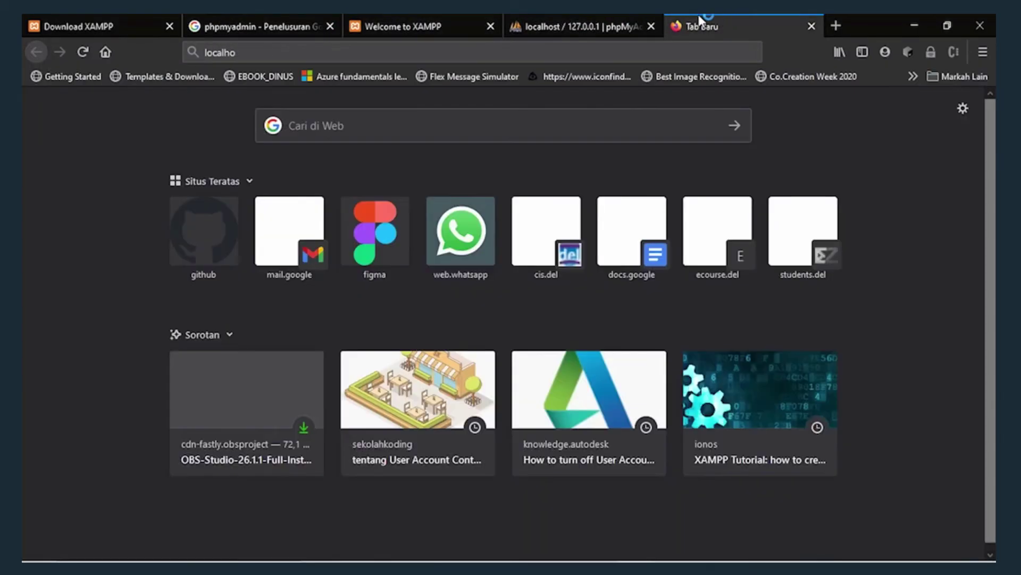
# Switch to File Explorer and open the htdocs folder inside C:\xampp.
pyautogui.hotkey('alt', 'Tab')
pyautogui.hotkey('alt', 'Tab')
pyautogui.hotkey('alt', 'Tab')
pyautogui.scroll(10, 383, 282)
pyautogui.doubleClick(383, 282)
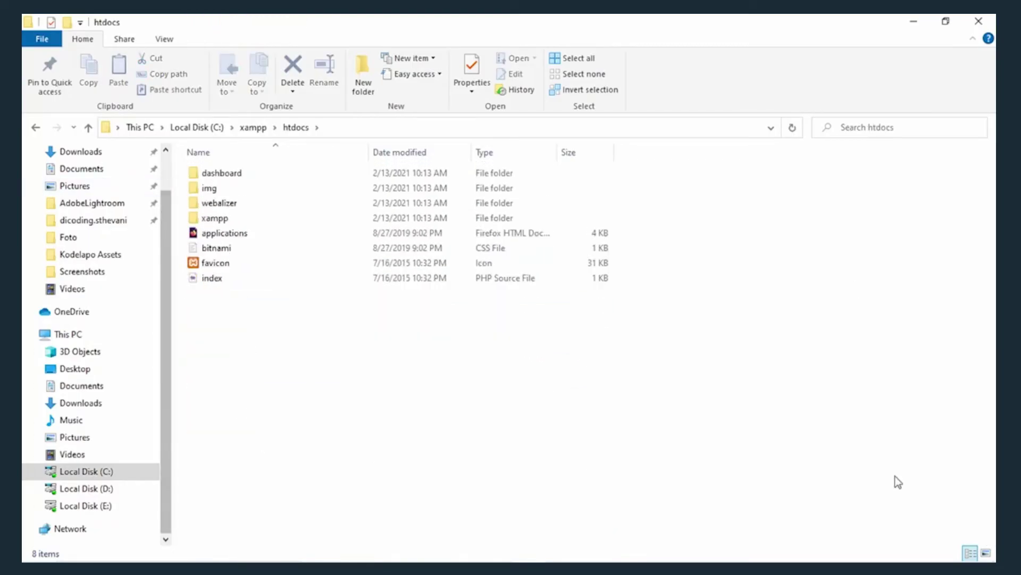
# Return to the browser, close the unused new tab and show the phpMyAdmin page.
pyautogui.hotkey('alt', 'Tab')
pyautogui.click(580, 26)
pyautogui.click(409, 20)
pyautogui.click(744, 19)
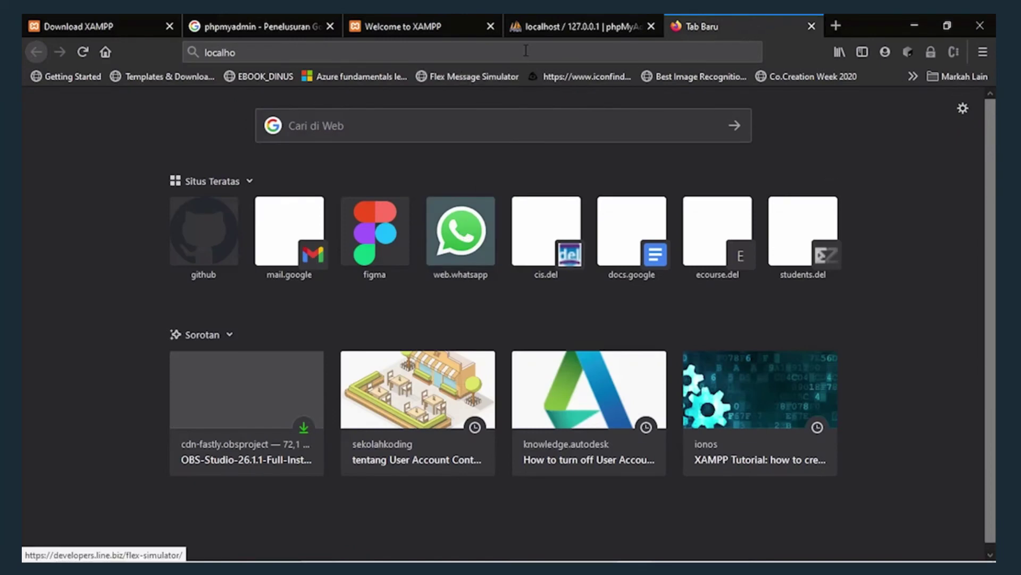
pyautogui.click(526, 51)
pyautogui.hotkey('ctrl', 'w')
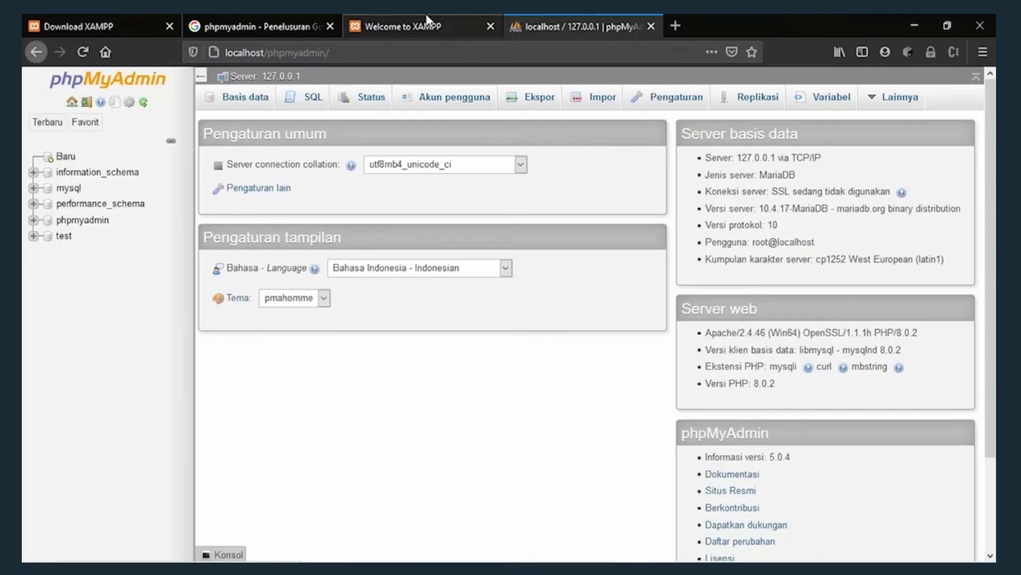
pyautogui.click(447, 18)
pyautogui.click(551, 27)
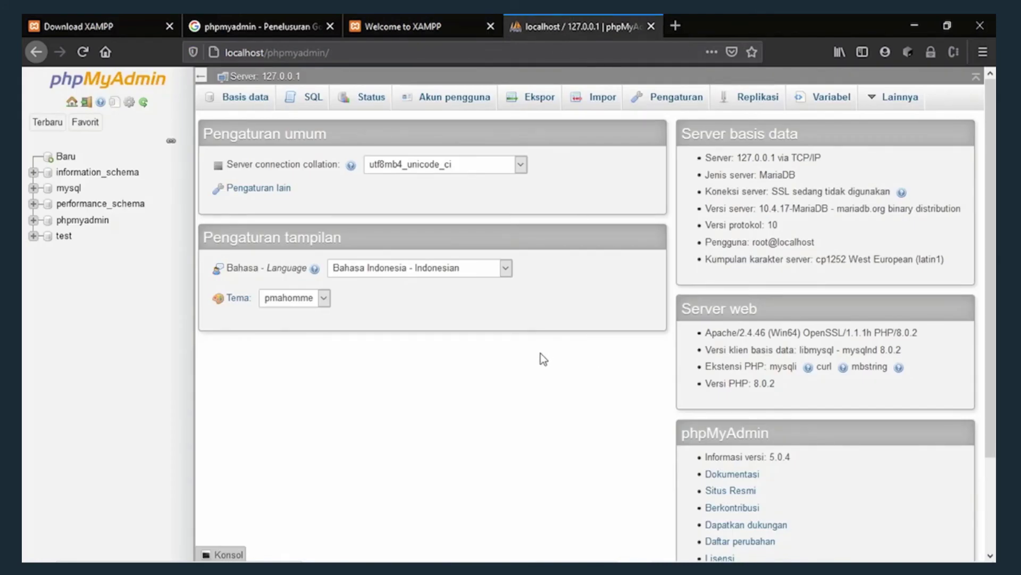
# Bring up the XAMPP Control Panel over the phpMyAdmin page and review its module status and log entries.
pyautogui.hotkey('alt', 'Tab')
pyautogui.hotkey('alt', 'Tab')
pyautogui.hotkey('alt', 'Tab')
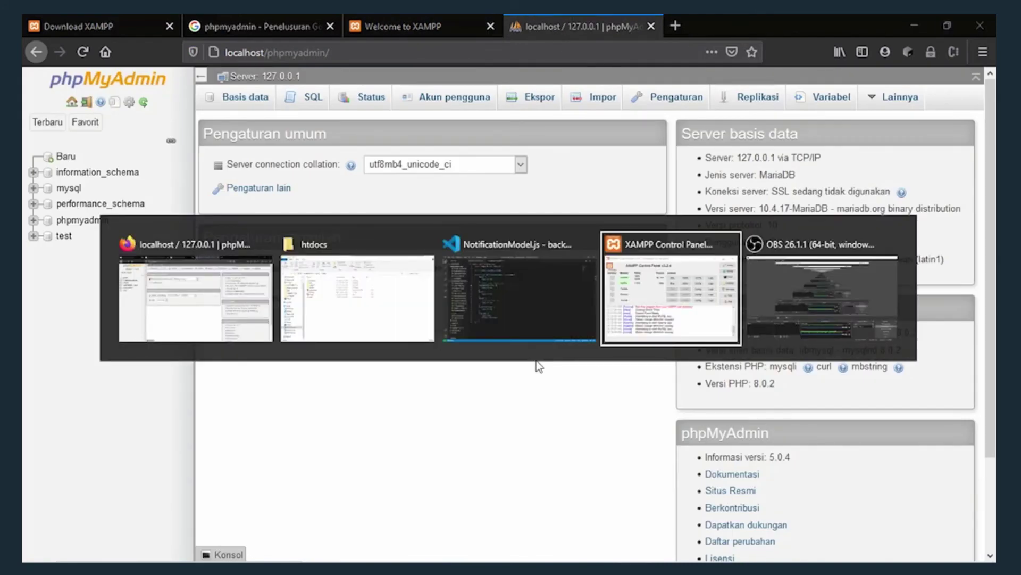
pyautogui.moveTo(398, 130); pyautogui.dragTo(426, 135)
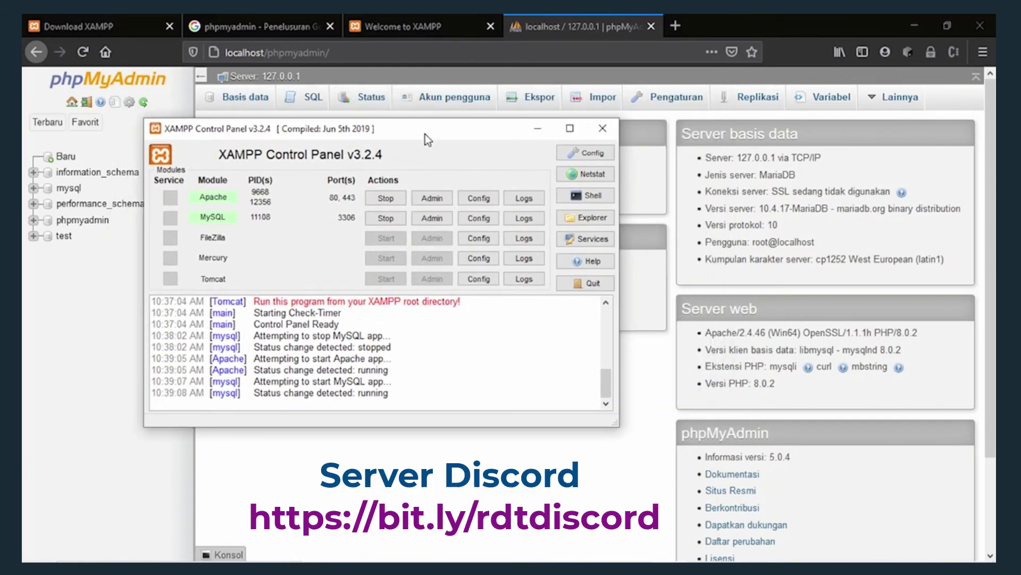
pyautogui.moveTo(327, 326); pyautogui.dragTo(158, 320)
pyautogui.click(410, 383)
pyautogui.click(333, 337)
pyautogui.moveTo(289, 332); pyautogui.dragTo(354, 370)
pyautogui.click(354, 370)
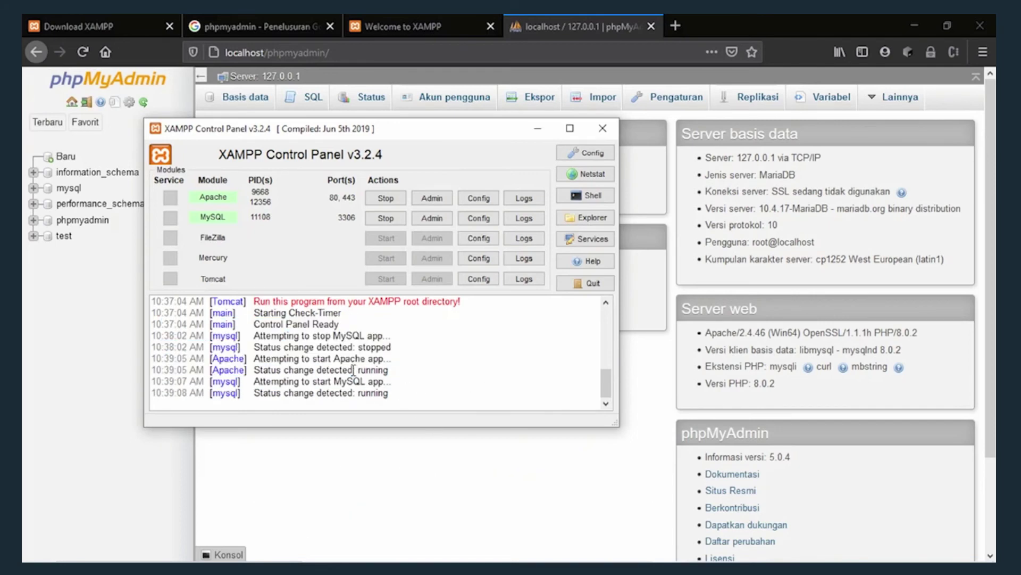